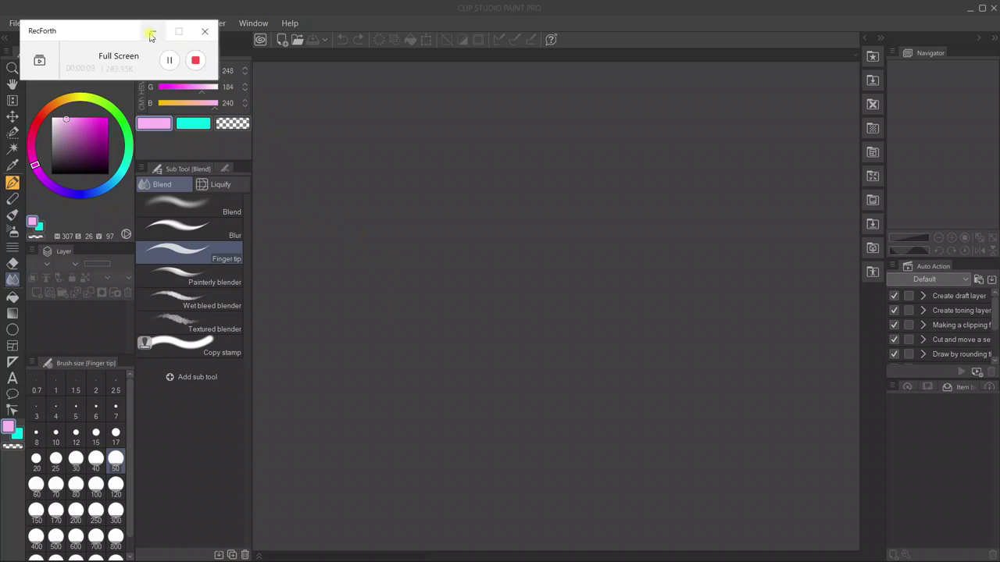
- Create a new 1600 x 1200 px colour illustration at 600 dpi with white paper
click(151, 34)
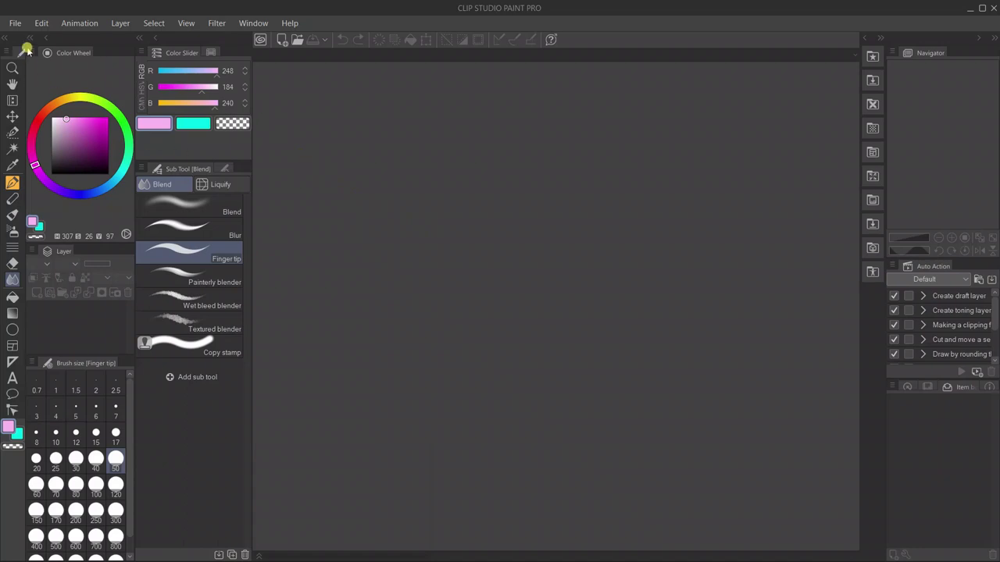
click(15, 24)
click(24, 39)
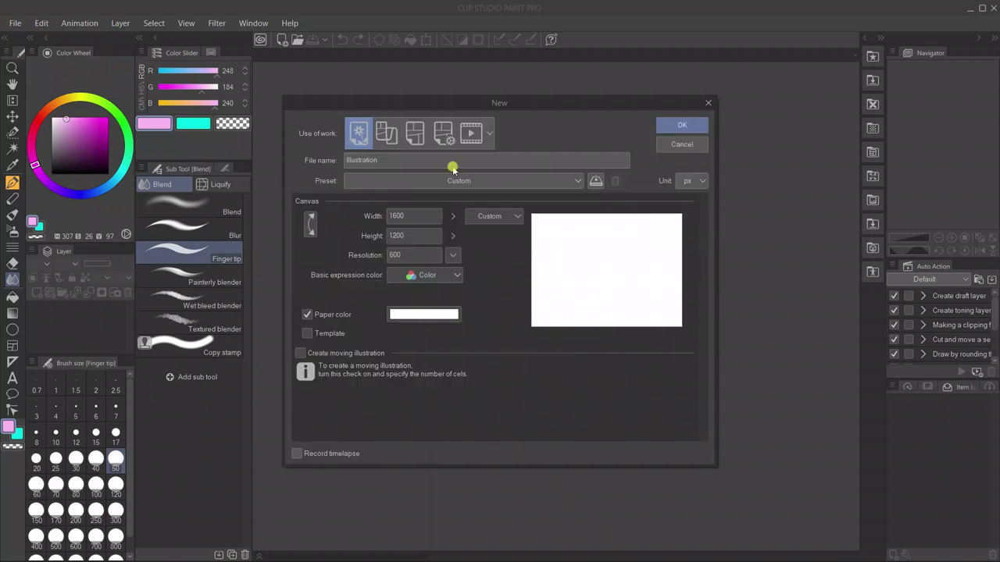
click(682, 125)
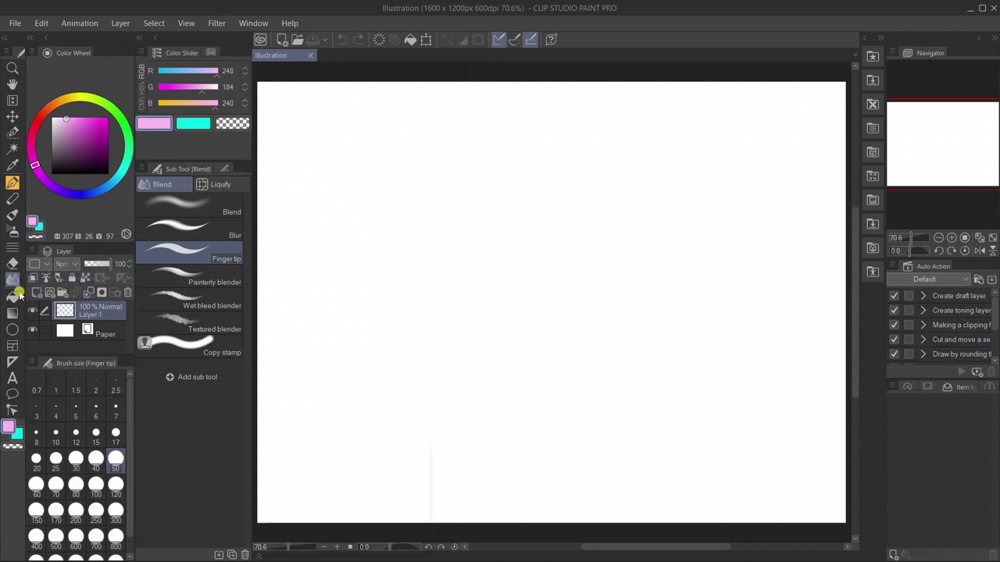
- Draw a circle in the upper-left area of the canvas and fill it with magenta (RGB 248, 7, 220)
click(14, 329)
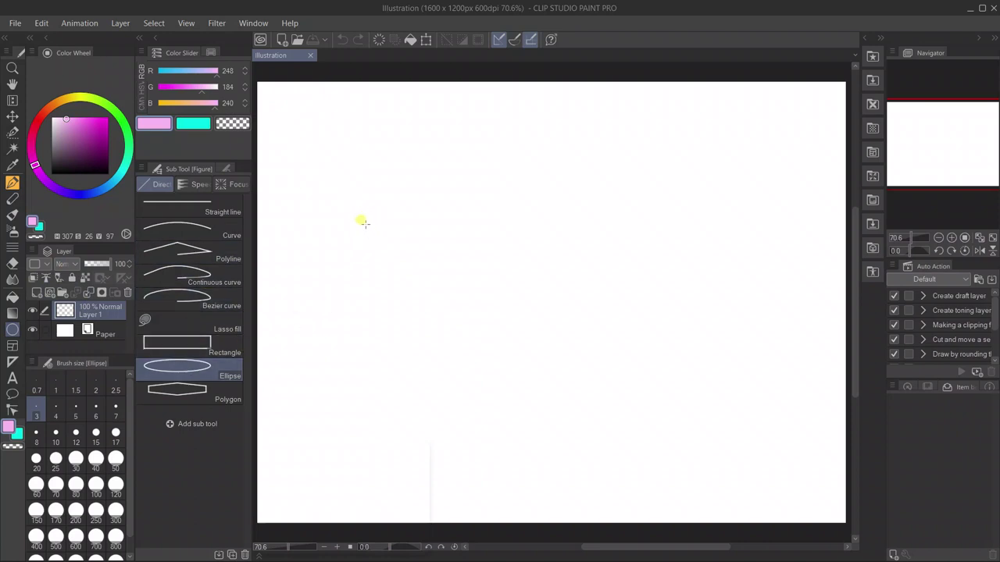
drag(330, 150, 429, 290)
click(106, 117)
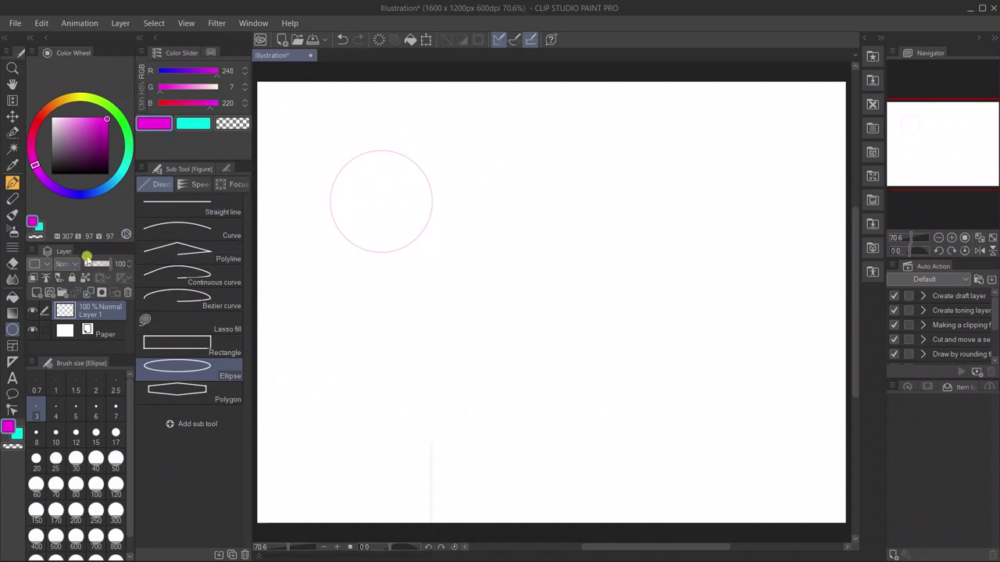
click(13, 296)
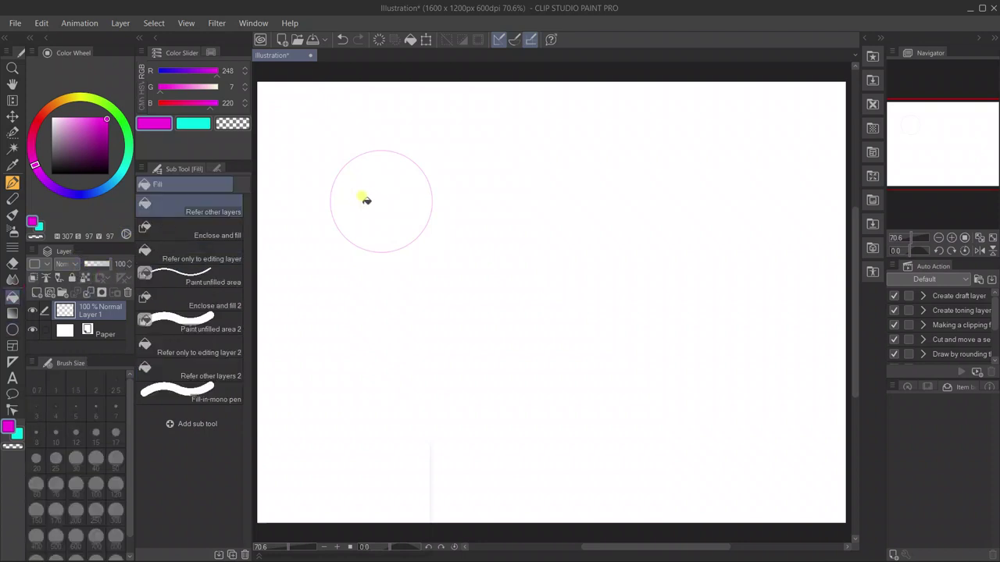
click(376, 197)
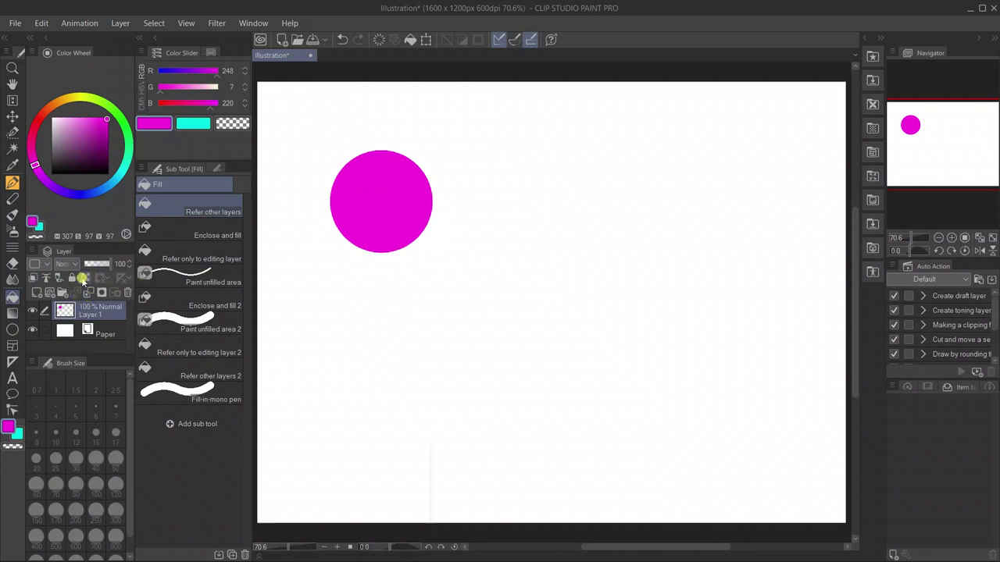
- Lock Layer 1's transparent pixels and paint a dark purple (RGB 145, 4, 129) shadow along the circle's left edge with the Fill Pen
click(86, 279)
click(362, 207)
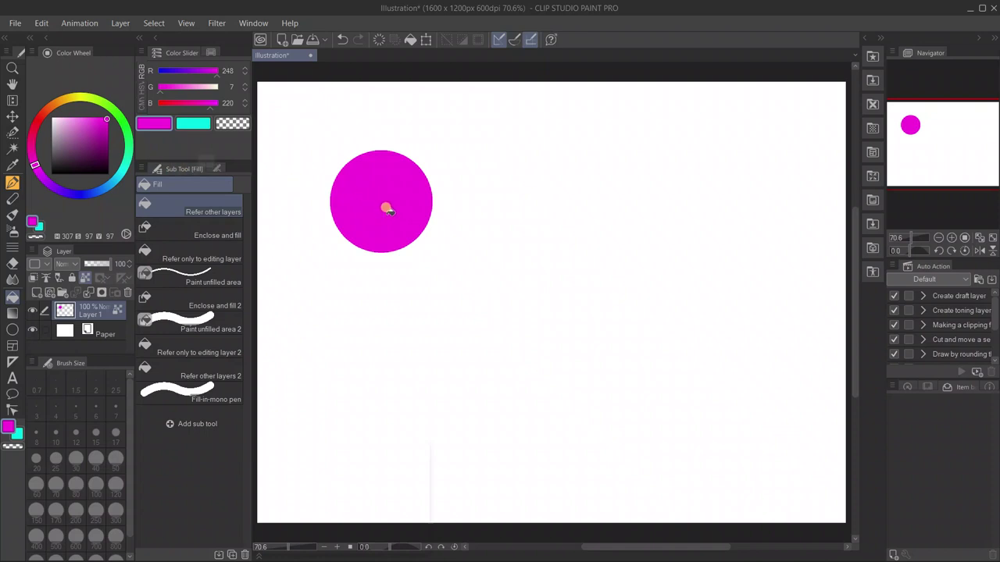
key(p)
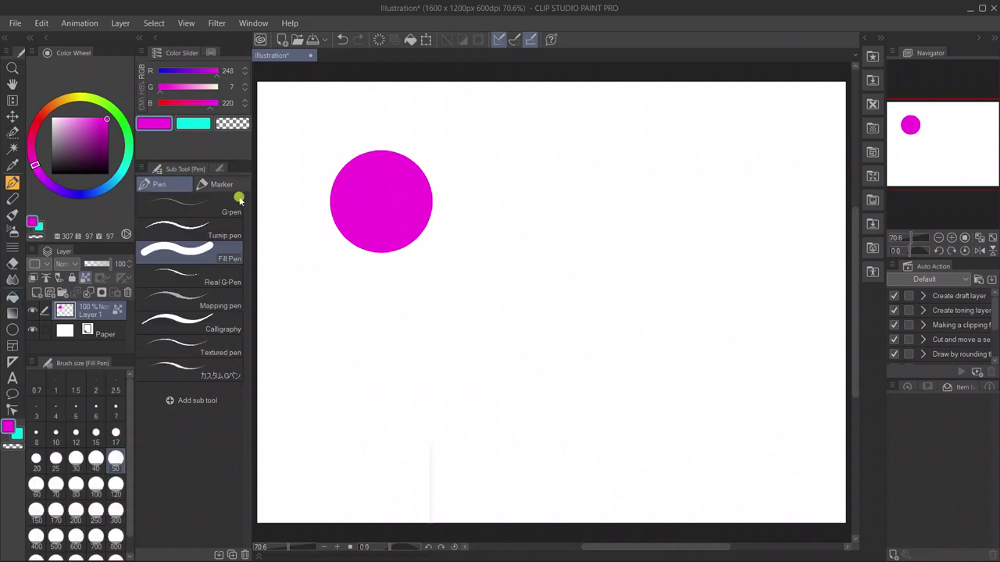
click(106, 142)
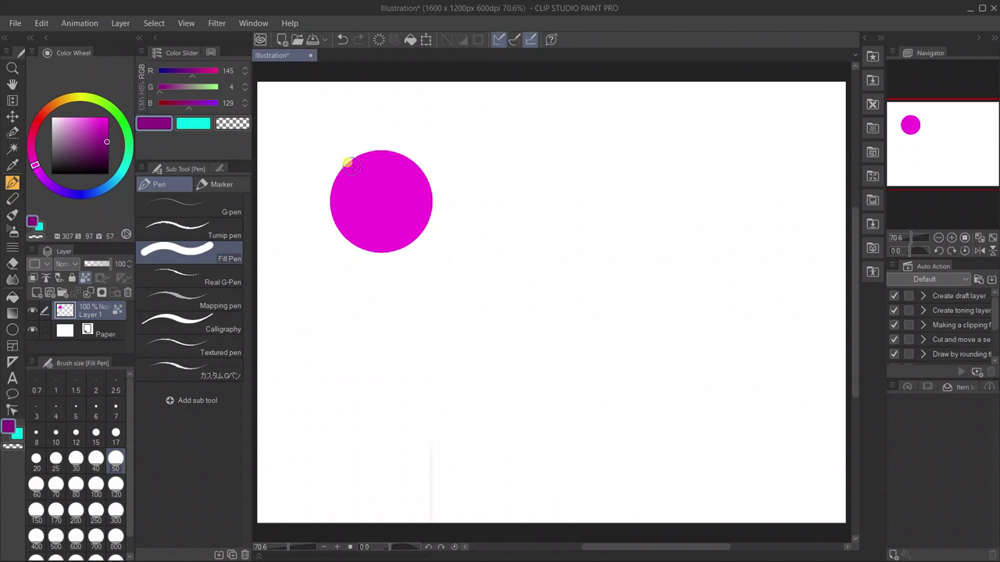
mouse_move(353, 161)
mouse_down()
mouse_move(333, 200)
mouse_move(339, 222)
mouse_move(375, 248)
mouse_up()
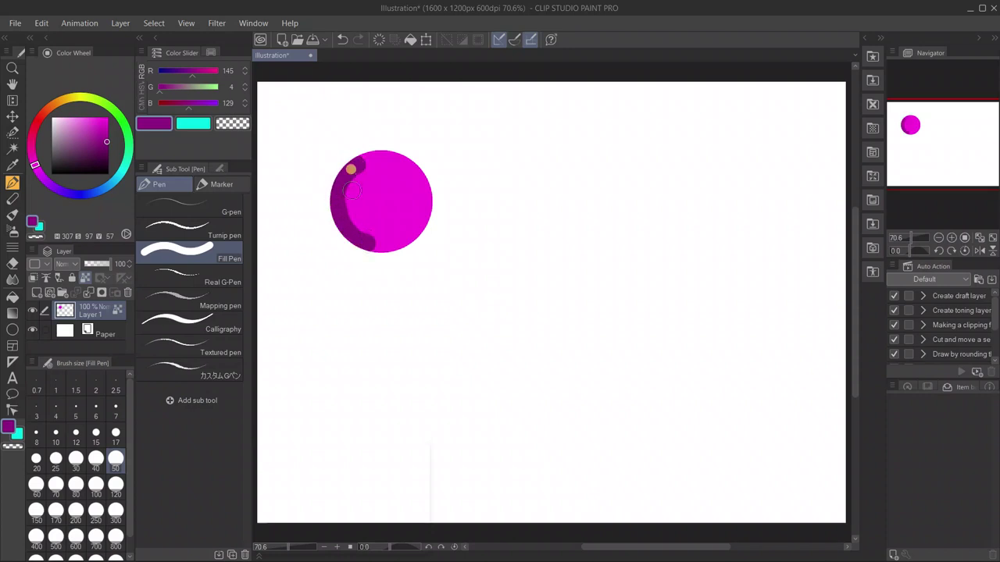
drag(339, 161, 363, 155)
- Paint a purple band (RGB 194, 7, 172) beside the shadow and brighter magenta bands (RGB 248, 50, 225) through the circle's middle
click(107, 129)
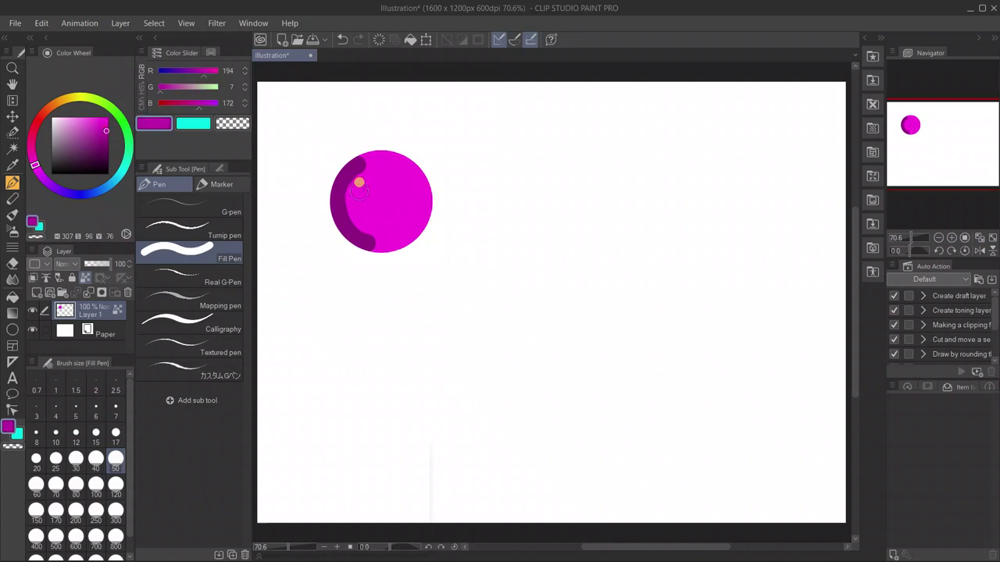
mouse_move(367, 156)
mouse_down()
mouse_move(351, 188)
mouse_move(368, 232)
mouse_move(378, 221)
mouse_move(348, 182)
mouse_move(343, 196)
mouse_move(373, 238)
mouse_up()
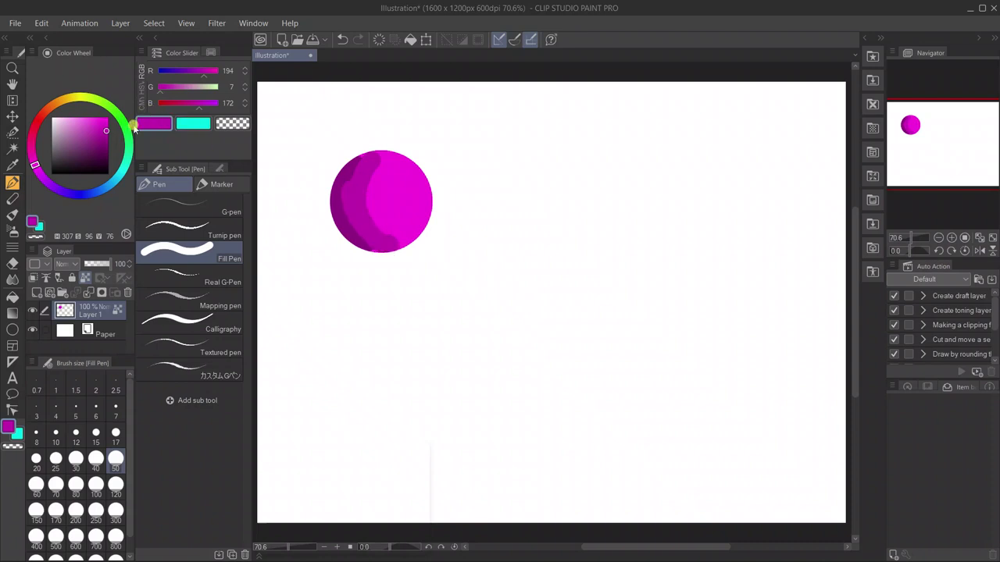
click(97, 119)
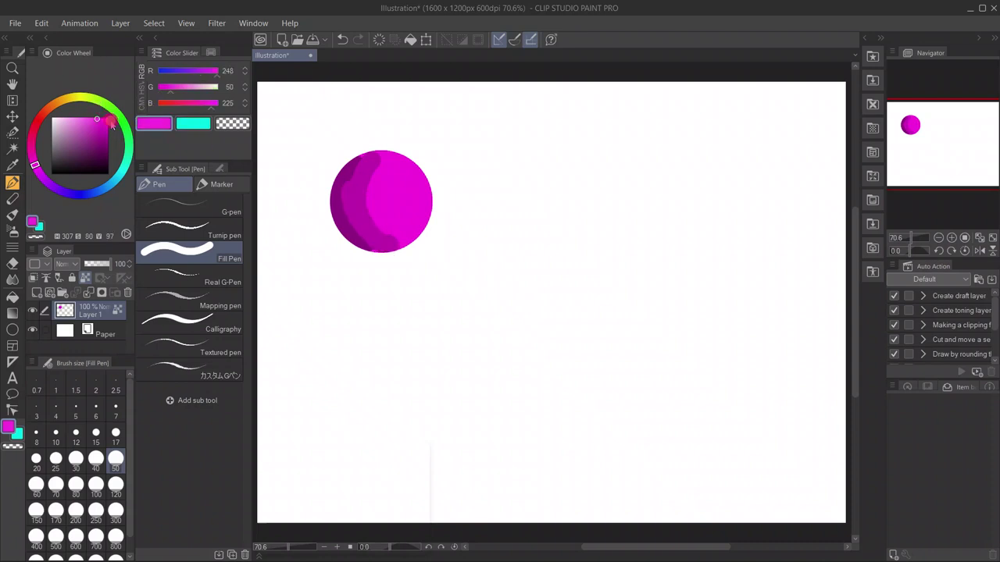
mouse_move(379, 156)
mouse_down()
mouse_move(376, 184)
mouse_move(408, 235)
mouse_up()
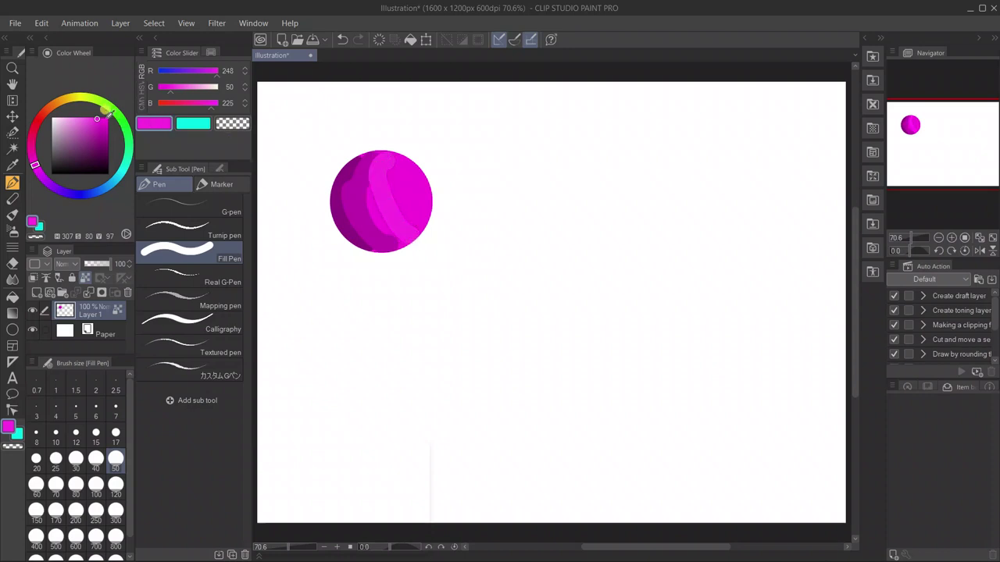
click(99, 117)
drag(381, 170, 409, 231)
- Paint a pink band (RGB 243, 120, 229) and a pale pink highlight (RGB 255, 198, 248) along the circle's right side
click(80, 119)
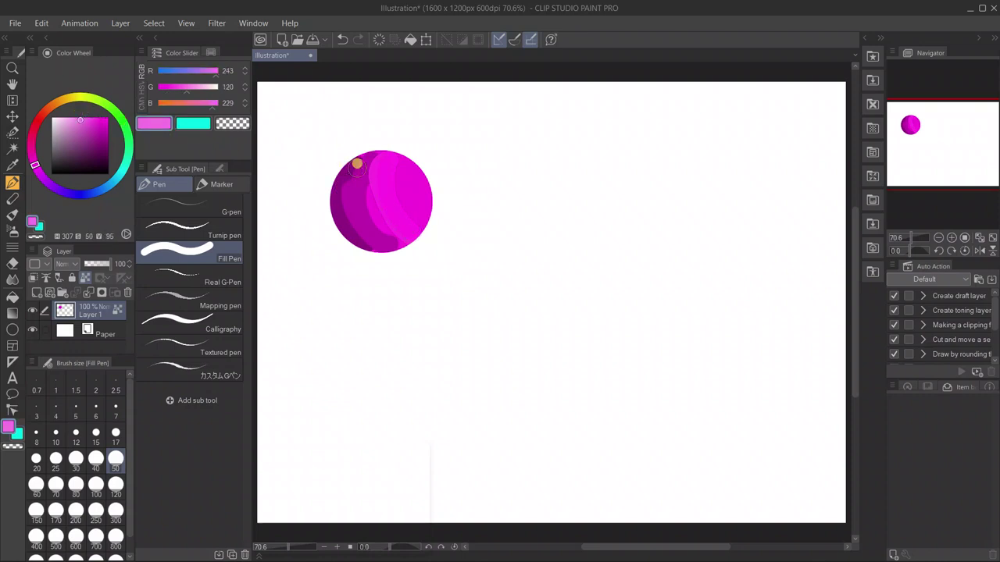
drag(396, 158, 424, 231)
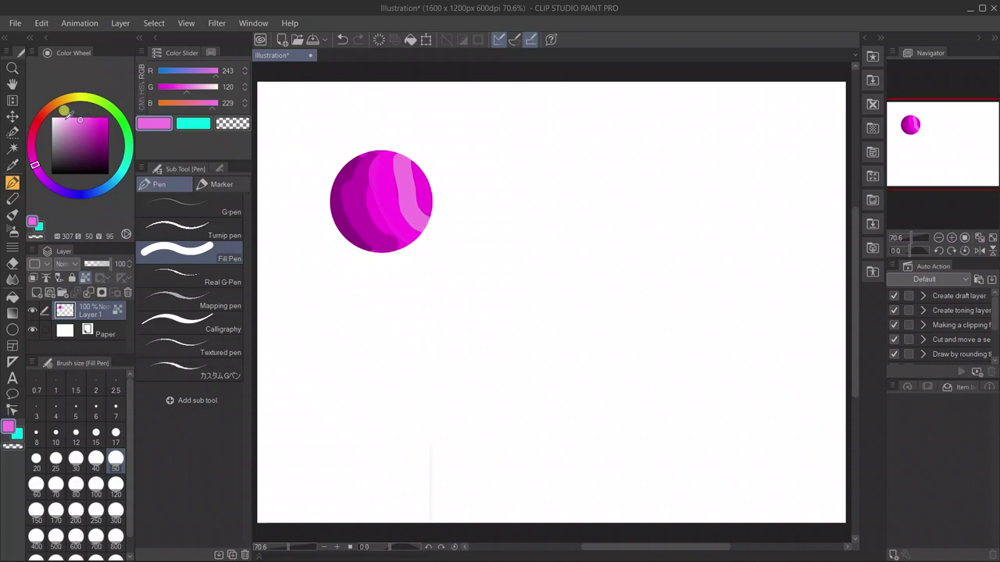
click(64, 117)
drag(410, 164, 428, 203)
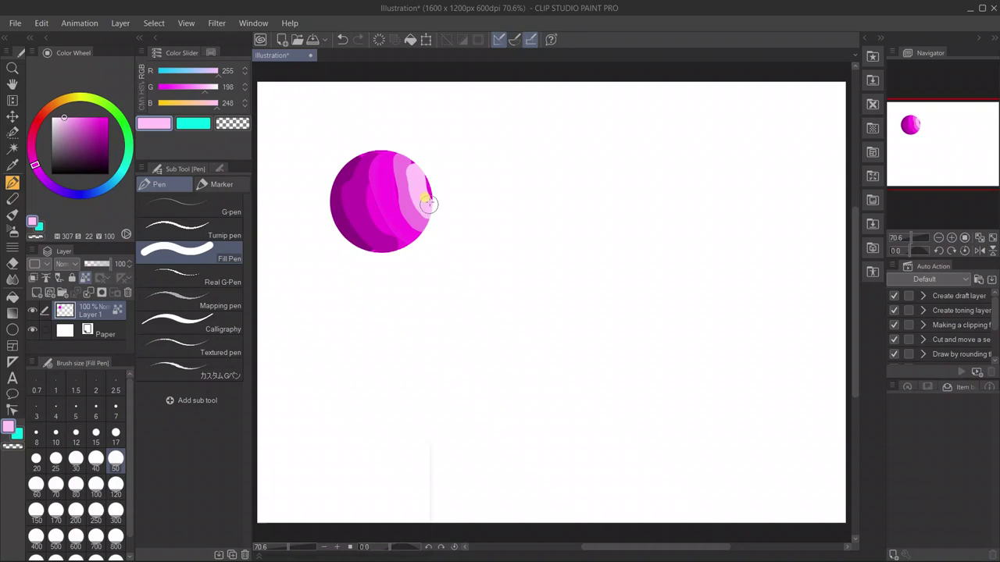
- Smooth the dark purple bands on the circle's left and lower parts into the magenta using the Blend tool
key(j)
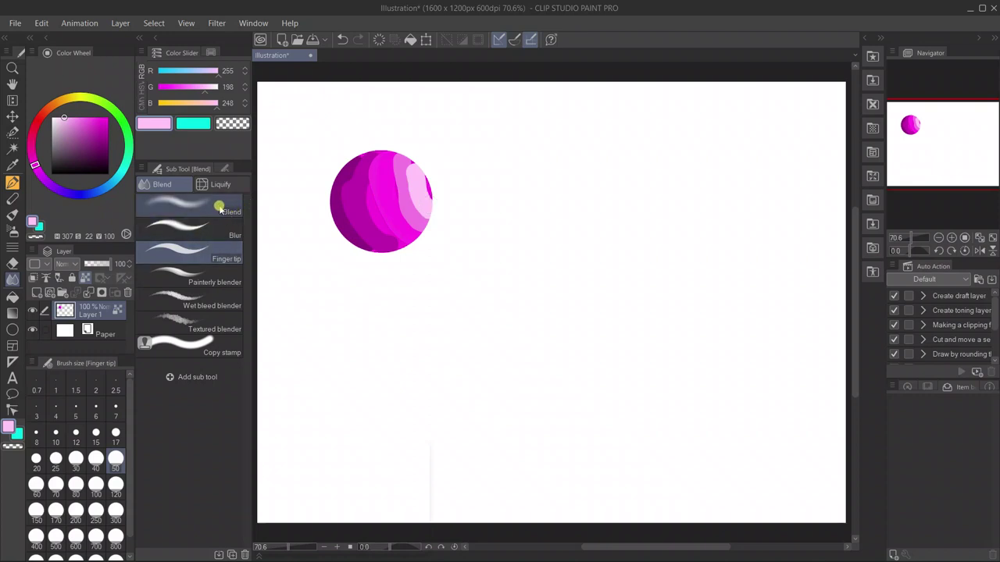
click(211, 211)
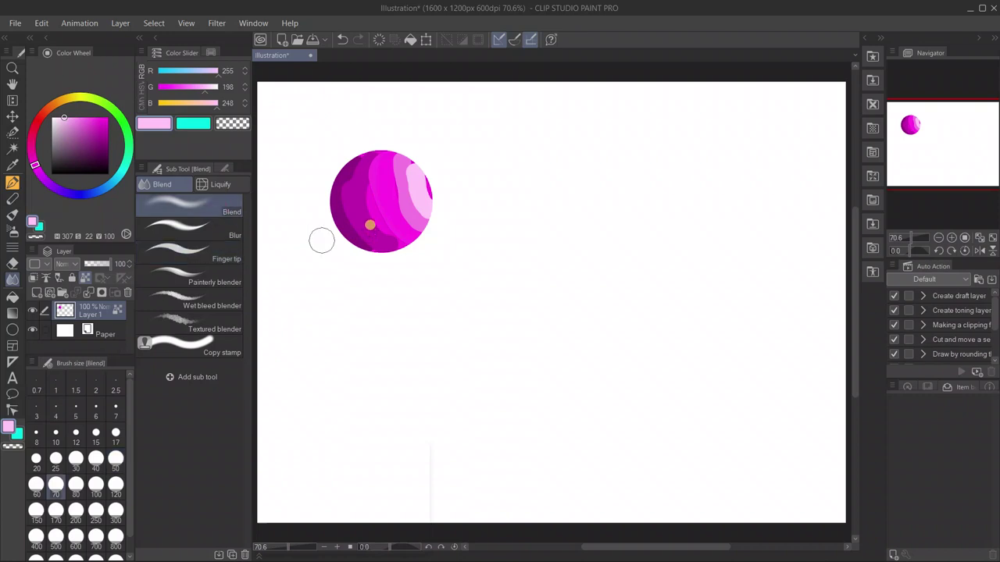
drag(341, 175, 348, 157)
mouse_move(347, 164)
mouse_down()
mouse_move(380, 169)
mouse_move(348, 162)
mouse_up()
mouse_move(344, 160)
mouse_down()
mouse_move(361, 177)
mouse_move(334, 186)
mouse_move(353, 187)
mouse_move(338, 202)
mouse_move(354, 200)
mouse_move(341, 217)
mouse_move(358, 243)
mouse_move(374, 243)
mouse_move(349, 238)
mouse_move(364, 234)
mouse_move(343, 232)
mouse_move(354, 229)
mouse_move(333, 214)
mouse_move(349, 211)
mouse_move(334, 194)
mouse_move(352, 170)
mouse_move(341, 210)
mouse_move(349, 230)
mouse_move(373, 242)
mouse_move(337, 205)
mouse_move(355, 169)
mouse_move(344, 185)
mouse_move(350, 216)
mouse_move(371, 234)
mouse_move(362, 241)
mouse_move(338, 210)
mouse_move(352, 191)
mouse_move(339, 161)
mouse_move(335, 175)
mouse_move(367, 226)
mouse_move(352, 163)
mouse_up()
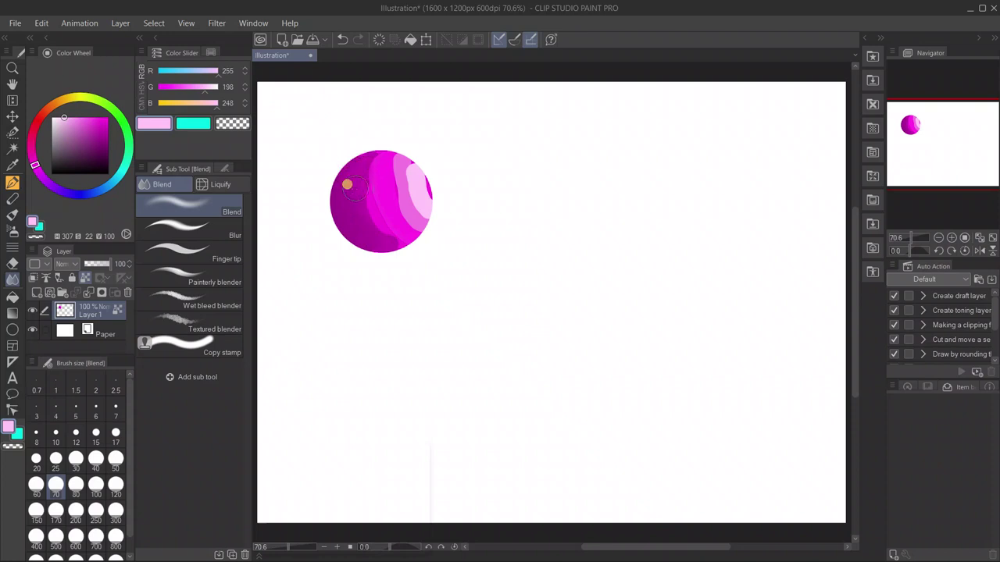
mouse_move(344, 193)
mouse_down()
mouse_move(349, 218)
mouse_move(382, 238)
mouse_move(372, 239)
mouse_move(361, 197)
mouse_move(363, 153)
mouse_move(356, 161)
mouse_move(372, 162)
mouse_move(353, 167)
mouse_move(362, 175)
mouse_move(336, 189)
mouse_move(347, 195)
mouse_move(333, 208)
mouse_move(343, 229)
mouse_move(386, 241)
mouse_move(369, 242)
mouse_move(351, 207)
mouse_move(364, 203)
mouse_move(351, 194)
mouse_move(370, 166)
mouse_move(349, 169)
mouse_move(348, 223)
mouse_move(381, 239)
mouse_up()
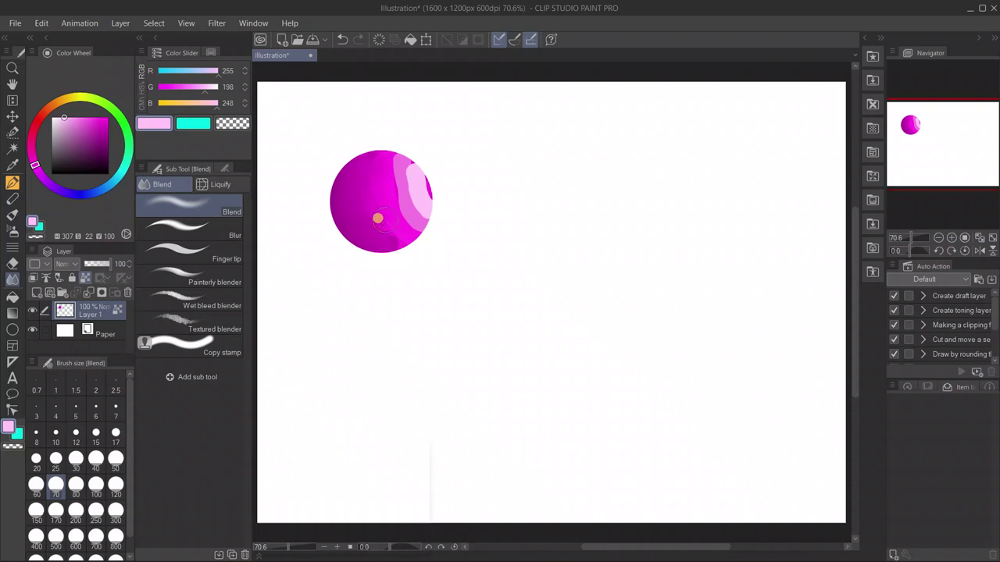
drag(366, 212, 371, 201)
drag(388, 232, 400, 239)
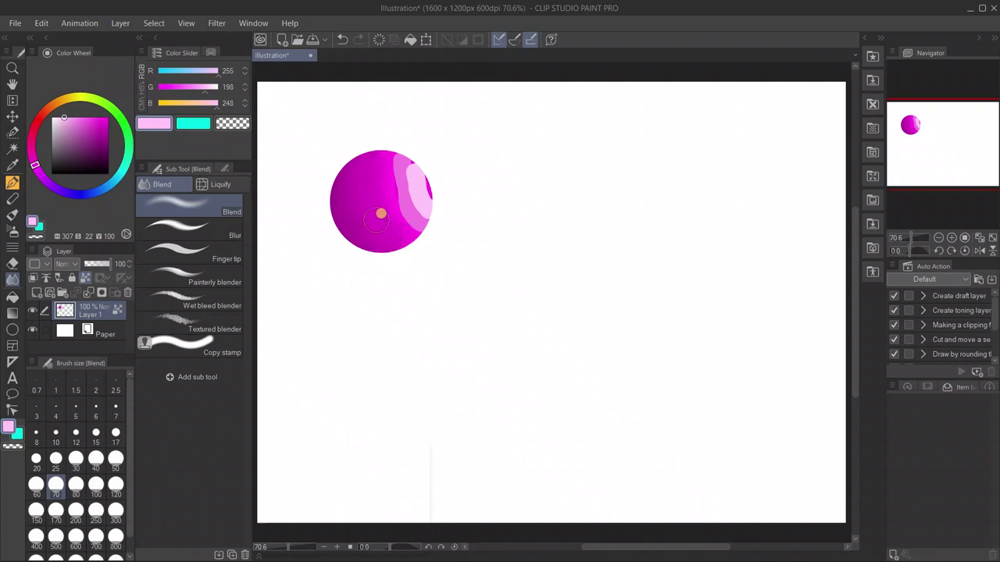
- Blend the circle's magenta middle into the pink highlight bands on its right side
mouse_move(359, 154)
mouse_down()
mouse_move(372, 152)
mouse_move(375, 164)
mouse_move(361, 158)
mouse_move(370, 168)
mouse_up()
mouse_move(371, 164)
mouse_down()
mouse_move(352, 221)
mouse_move(371, 234)
mouse_move(385, 187)
mouse_up()
drag(360, 188, 375, 228)
drag(383, 156, 409, 216)
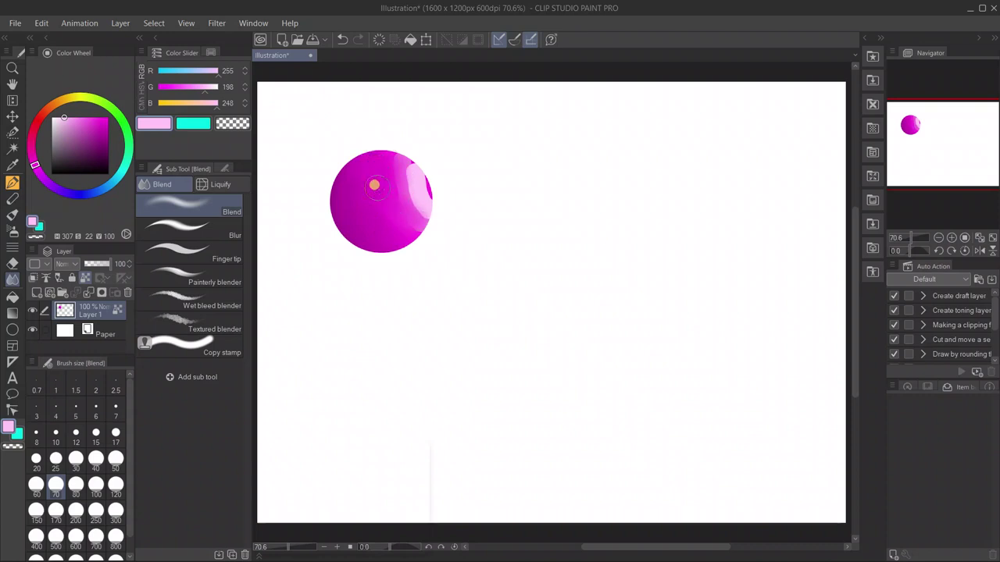
drag(397, 201, 396, 217)
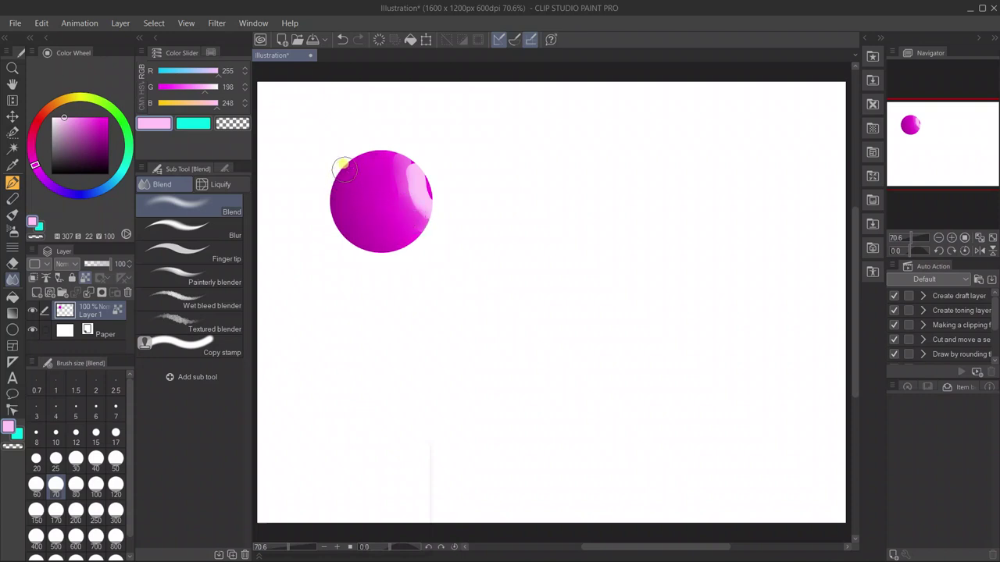
mouse_move(358, 160)
mouse_down()
mouse_move(393, 166)
mouse_move(369, 180)
mouse_up()
mouse_move(408, 156)
mouse_down()
mouse_move(379, 164)
mouse_move(397, 178)
mouse_move(399, 220)
mouse_move(417, 229)
mouse_move(405, 234)
mouse_move(369, 198)
mouse_move(376, 164)
mouse_up()
mouse_move(339, 203)
mouse_down()
mouse_move(360, 221)
mouse_move(387, 232)
mouse_move(398, 225)
mouse_move(378, 236)
mouse_move(391, 223)
mouse_move(380, 177)
mouse_up()
mouse_move(354, 215)
mouse_down()
mouse_move(335, 206)
mouse_move(386, 229)
mouse_move(382, 211)
mouse_up()
drag(380, 165, 383, 158)
mouse_move(454, 187)
mouse_down()
mouse_move(397, 169)
mouse_move(418, 174)
mouse_move(402, 172)
mouse_move(423, 187)
mouse_move(408, 189)
mouse_move(422, 187)
mouse_move(424, 203)
mouse_move(413, 212)
mouse_move(416, 180)
mouse_move(398, 192)
mouse_move(417, 196)
mouse_move(421, 185)
mouse_move(410, 208)
mouse_move(398, 210)
mouse_move(413, 217)
mouse_move(410, 228)
mouse_move(383, 229)
mouse_up()
mouse_move(393, 178)
mouse_down()
mouse_move(388, 163)
mouse_move(410, 171)
mouse_move(389, 160)
mouse_move(417, 183)
mouse_move(421, 196)
mouse_move(404, 216)
mouse_move(415, 236)
mouse_up()
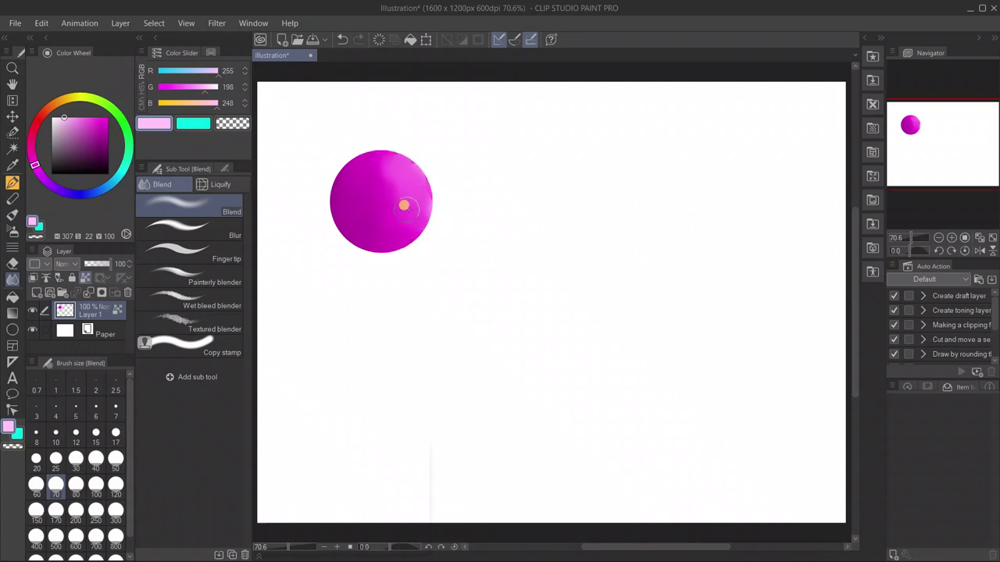
- Even out the remaining tone transitions across the circle with more Blend strokes, leaving a soft highlight at its right edge
mouse_move(370, 156)
mouse_down()
mouse_move(401, 164)
mouse_move(353, 166)
mouse_move(388, 184)
mouse_move(375, 164)
mouse_up()
mouse_move(374, 203)
mouse_down()
mouse_move(432, 178)
mouse_move(396, 174)
mouse_move(386, 217)
mouse_move(377, 212)
mouse_up()
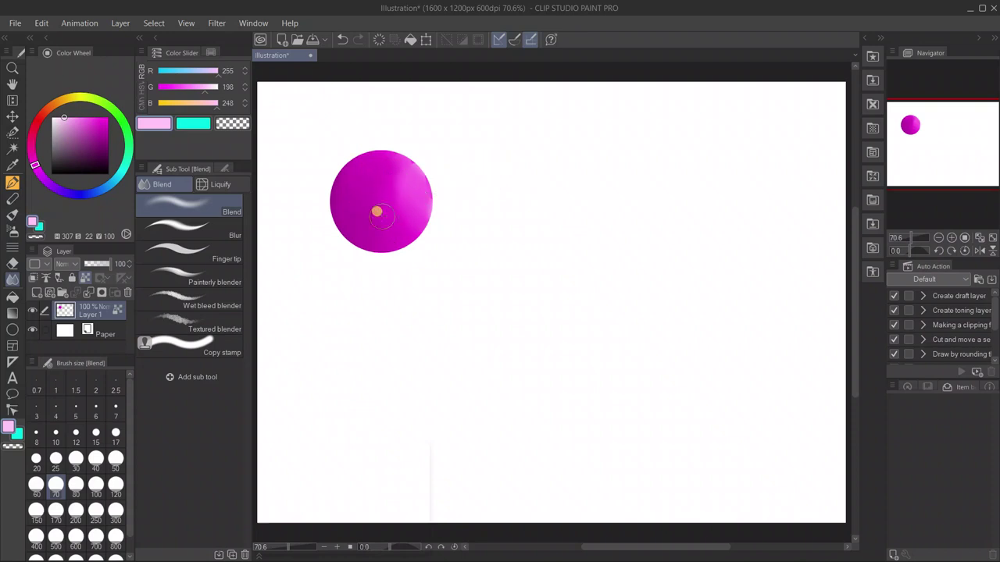
mouse_move(383, 162)
mouse_down()
mouse_move(368, 224)
mouse_move(384, 219)
mouse_up()
mouse_move(375, 161)
mouse_down()
mouse_move(399, 168)
mouse_move(379, 178)
mouse_move(396, 166)
mouse_move(394, 209)
mouse_move(413, 224)
mouse_move(388, 207)
mouse_move(396, 225)
mouse_move(371, 237)
mouse_move(389, 238)
mouse_move(359, 228)
mouse_up()
mouse_move(385, 184)
mouse_down()
mouse_move(411, 169)
mouse_move(400, 168)
mouse_move(424, 185)
mouse_move(432, 212)
mouse_up()
mouse_move(389, 166)
mouse_down()
mouse_move(408, 179)
mouse_move(401, 211)
mouse_move(422, 251)
mouse_up()
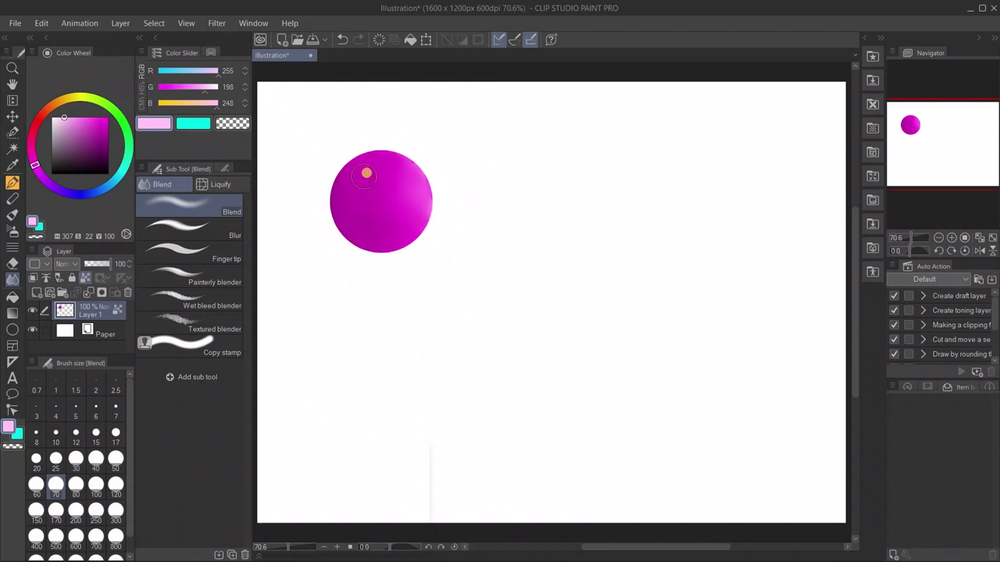
drag(402, 179, 410, 257)
mouse_move(382, 153)
mouse_down()
mouse_move(410, 178)
mouse_move(389, 171)
mouse_move(371, 193)
mouse_move(390, 206)
mouse_move(368, 216)
mouse_move(412, 236)
mouse_move(392, 218)
mouse_move(412, 190)
mouse_move(391, 205)
mouse_move(404, 227)
mouse_up()
mouse_move(394, 173)
mouse_down()
mouse_move(378, 204)
mouse_move(396, 229)
mouse_move(418, 175)
mouse_move(428, 183)
mouse_move(417, 229)
mouse_move(415, 171)
mouse_move(409, 180)
mouse_move(400, 211)
mouse_move(411, 233)
mouse_move(396, 179)
mouse_move(408, 175)
mouse_move(394, 212)
mouse_move(407, 234)
mouse_up()
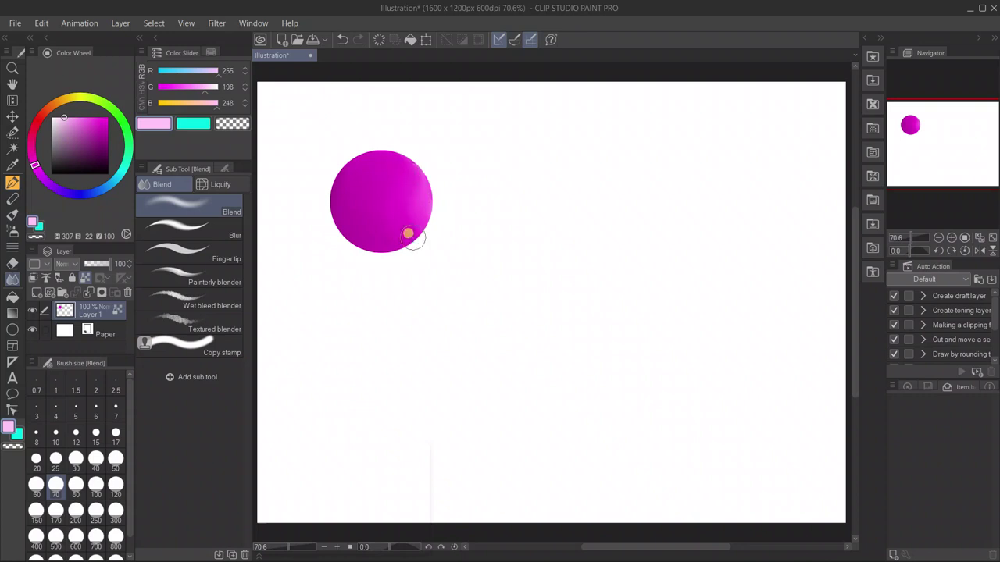
mouse_move(425, 196)
mouse_down()
mouse_move(399, 165)
mouse_move(344, 186)
mouse_move(393, 161)
mouse_move(381, 211)
mouse_up()
- Add a new layer and draw a larger red (RGB 255, 31, 0) circle outline to the right of the magenta sphere
click(36, 290)
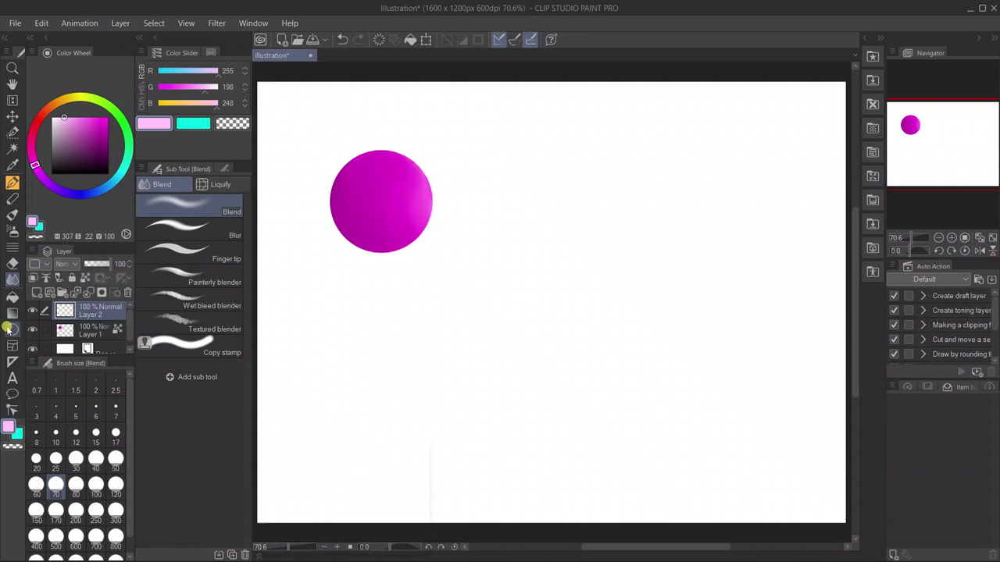
click(13, 329)
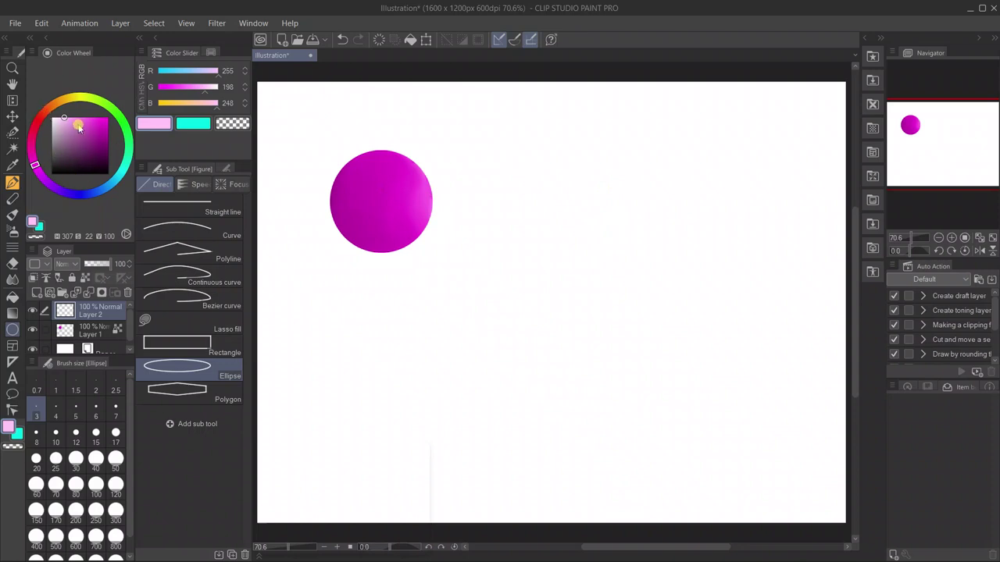
click(43, 113)
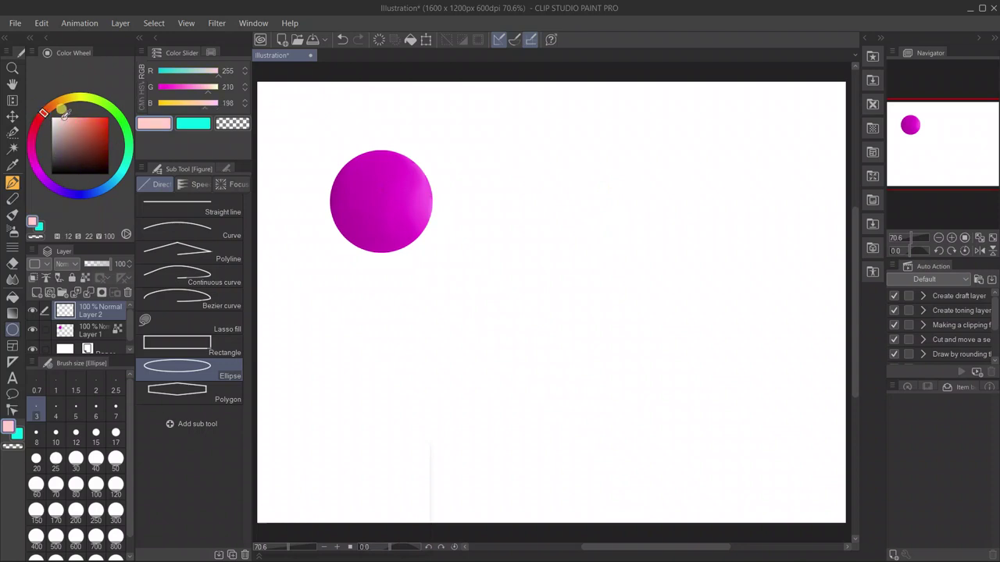
click(106, 120)
click(109, 117)
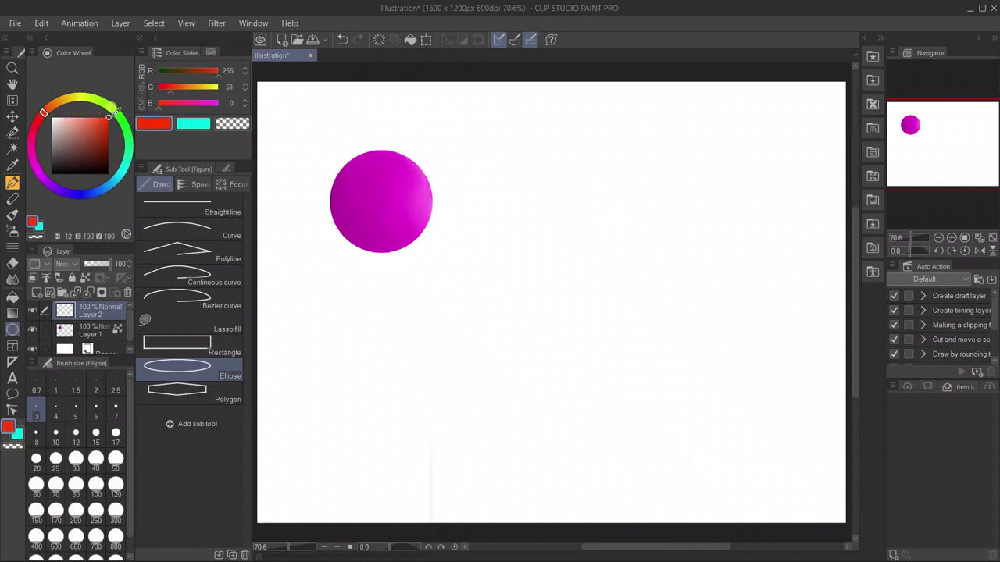
click(42, 114)
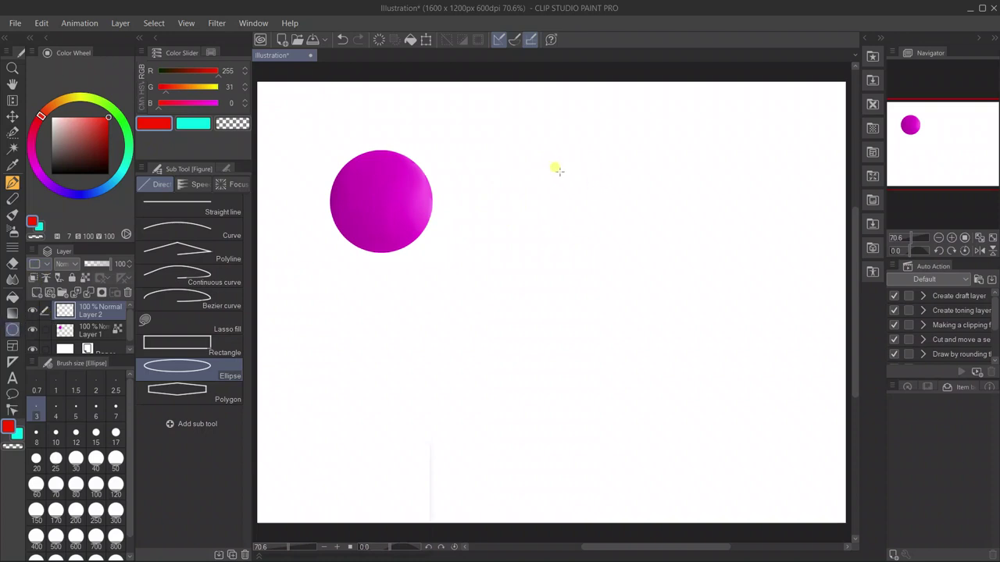
drag(555, 167, 692, 325)
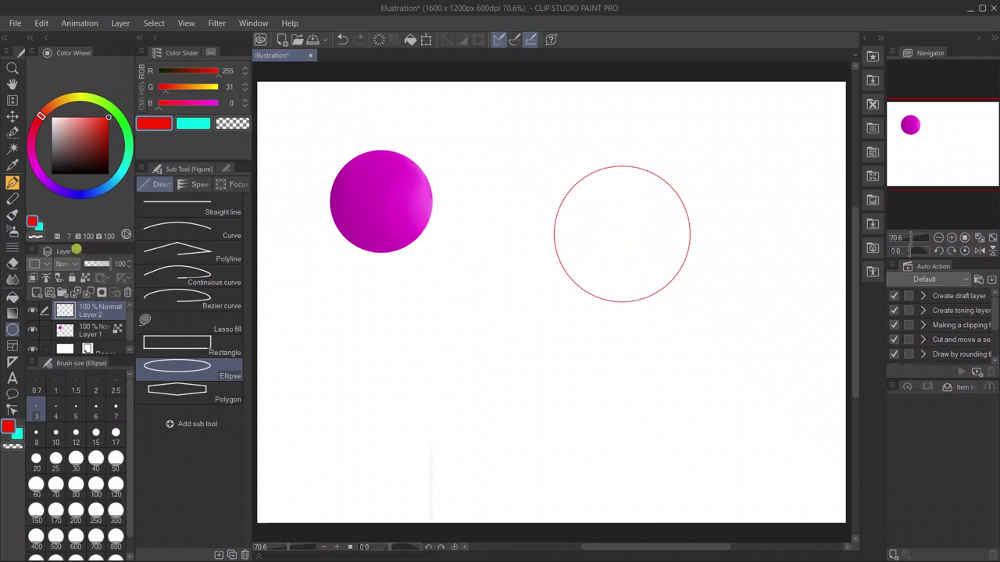
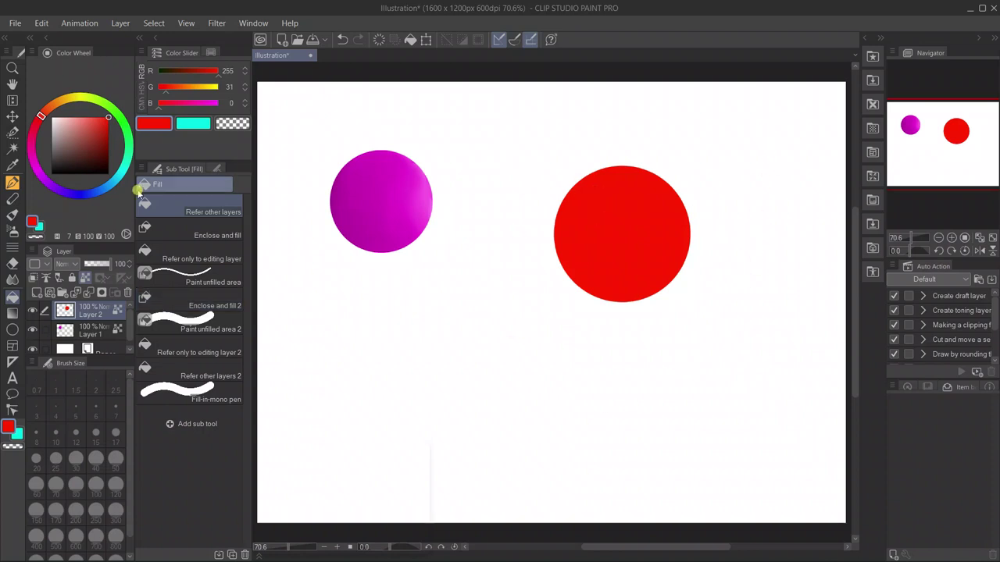
- Paint a dark red (RGB 152, 19, 0) shadow band along the red circle's left edge with the Fill Pen
key(p)
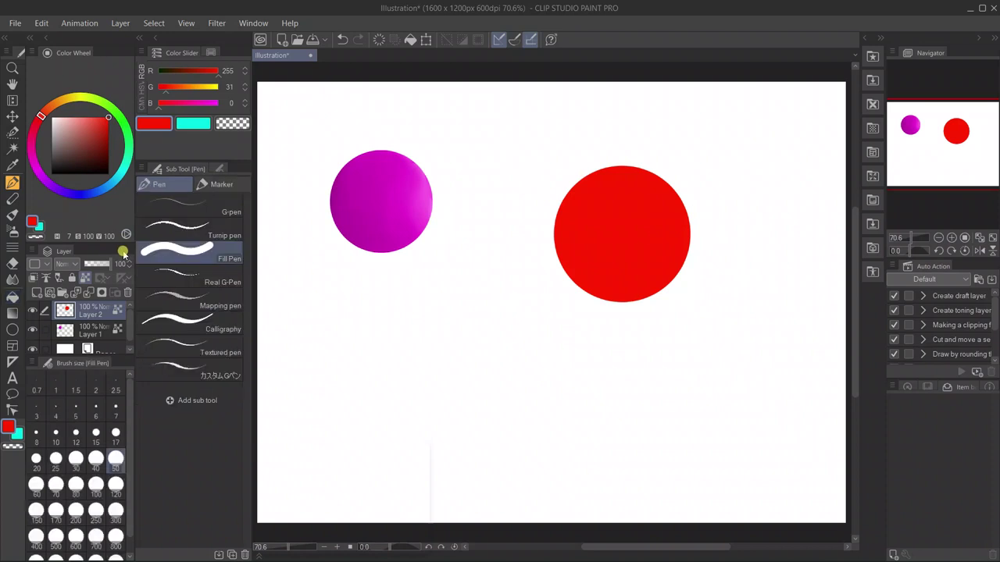
click(109, 140)
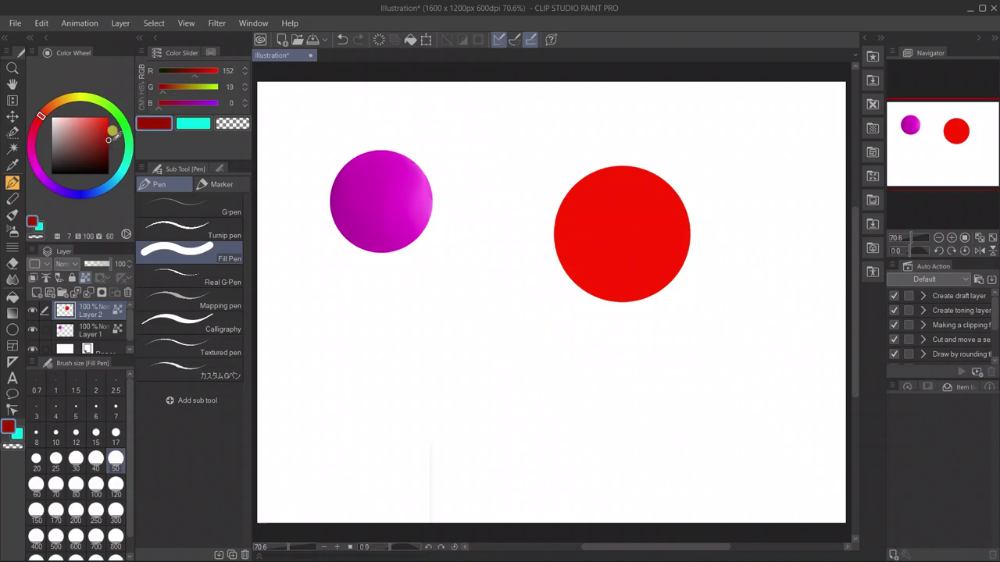
mouse_move(599, 181)
mouse_down()
mouse_move(610, 172)
mouse_move(576, 173)
mouse_move(552, 244)
mouse_move(583, 287)
mouse_move(600, 287)
mouse_move(577, 258)
mouse_move(574, 206)
mouse_move(596, 178)
mouse_up()
mouse_move(562, 222)
mouse_down()
mouse_move(570, 268)
mouse_move(612, 296)
mouse_up()
- Paint a medium red (RGB 206, 29, 4) band beside the dark shadow, extending it to the circle's middle
click(107, 127)
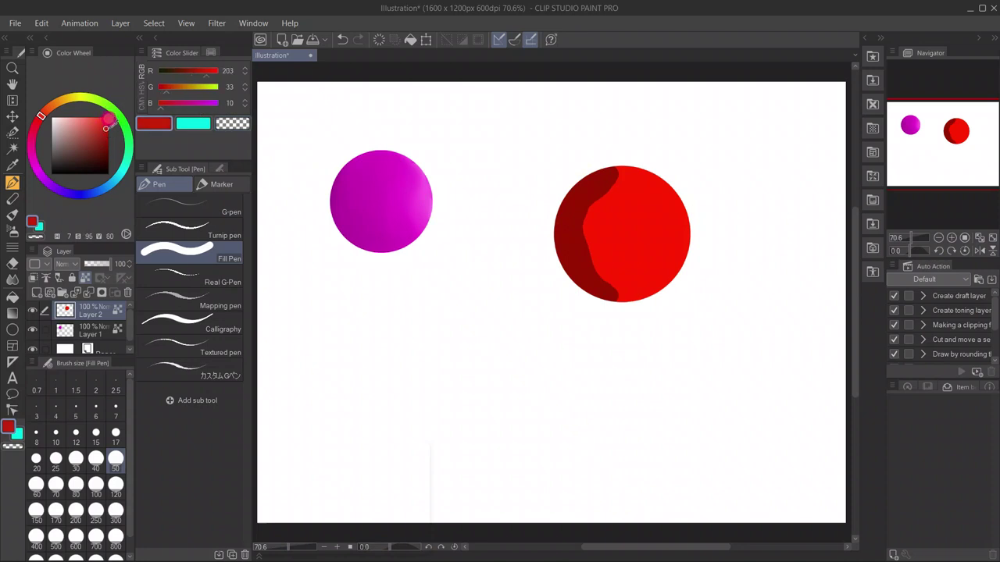
mouse_move(612, 178)
mouse_down()
mouse_move(601, 210)
mouse_move(607, 276)
mouse_up()
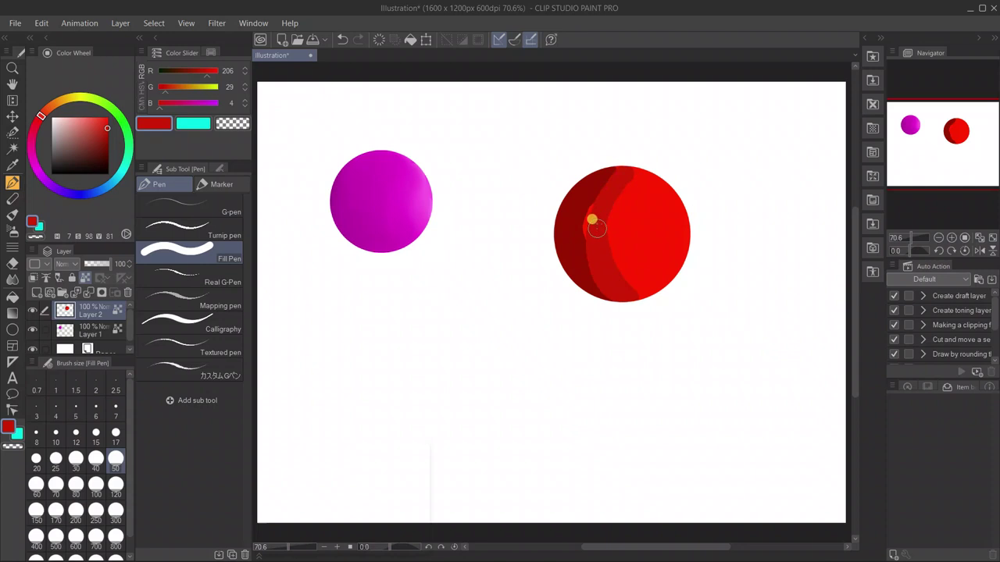
mouse_move(587, 208)
mouse_down()
mouse_move(593, 244)
mouse_move(625, 295)
mouse_up()
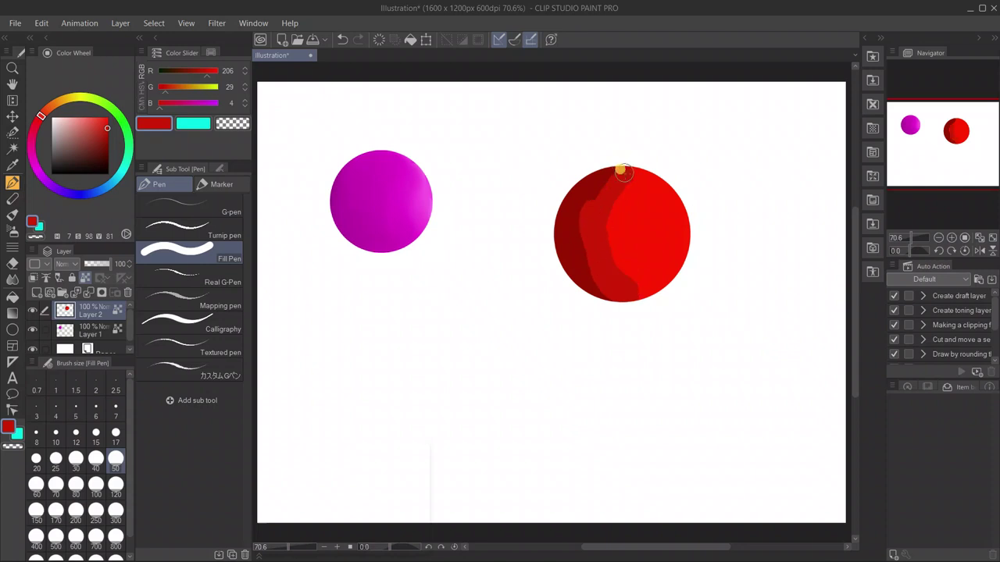
mouse_move(613, 192)
mouse_down()
mouse_move(607, 224)
mouse_move(625, 297)
mouse_up()
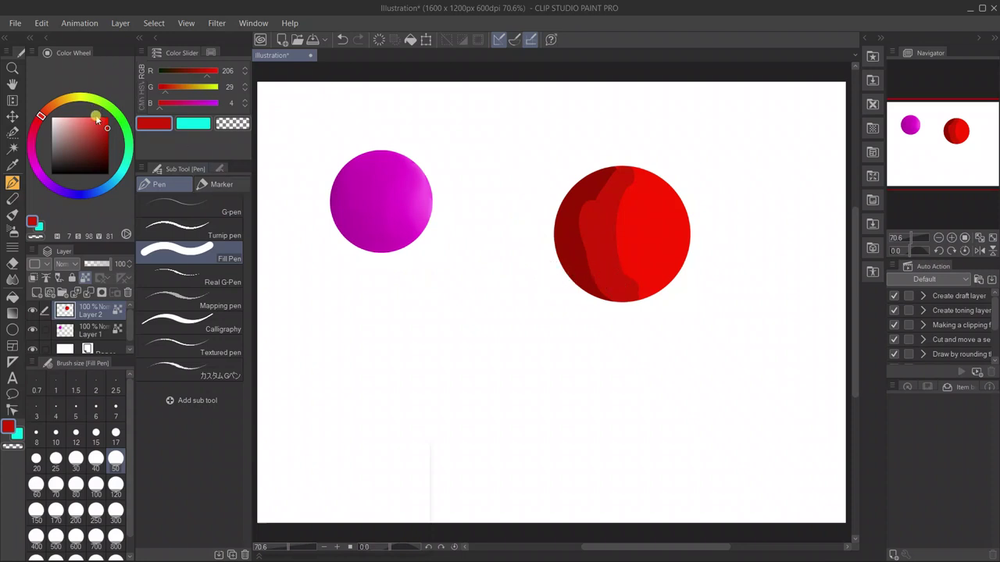
- Add light red (RGB 252, 84, 60), pink (RGB 252, 149, 134) and pale pink (RGB 255, 209, 203) bands toward the circle's right edge
click(95, 117)
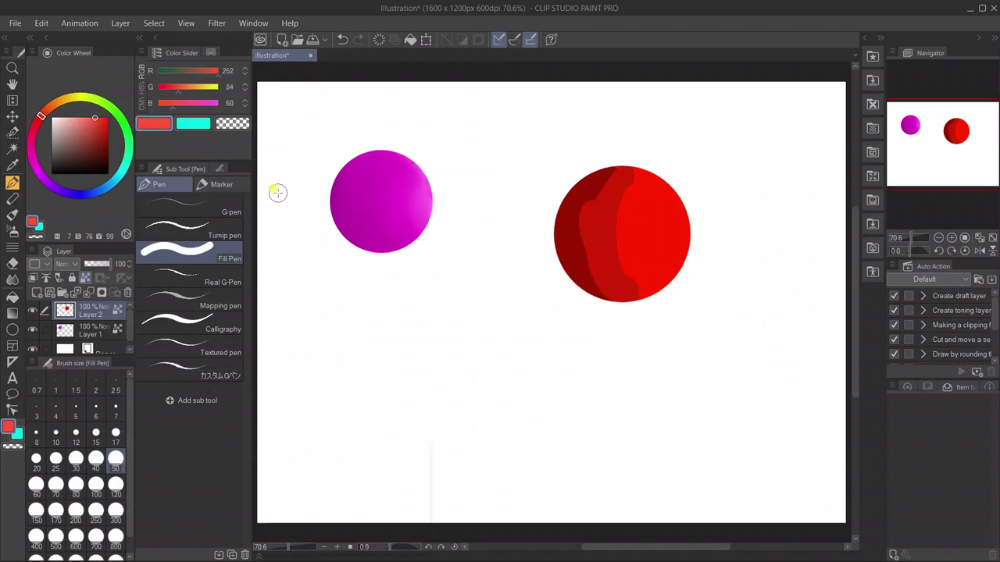
mouse_move(640, 175)
mouse_down()
mouse_move(628, 242)
mouse_move(651, 279)
mouse_move(628, 251)
mouse_move(647, 283)
mouse_up()
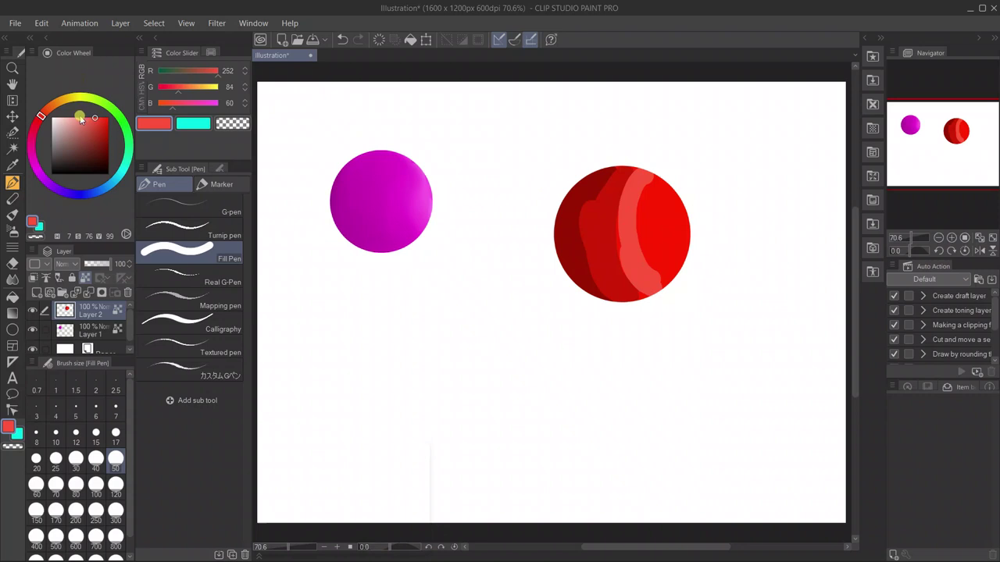
click(78, 118)
mouse_move(661, 198)
mouse_down()
mouse_move(654, 185)
mouse_move(643, 229)
mouse_move(664, 272)
mouse_up()
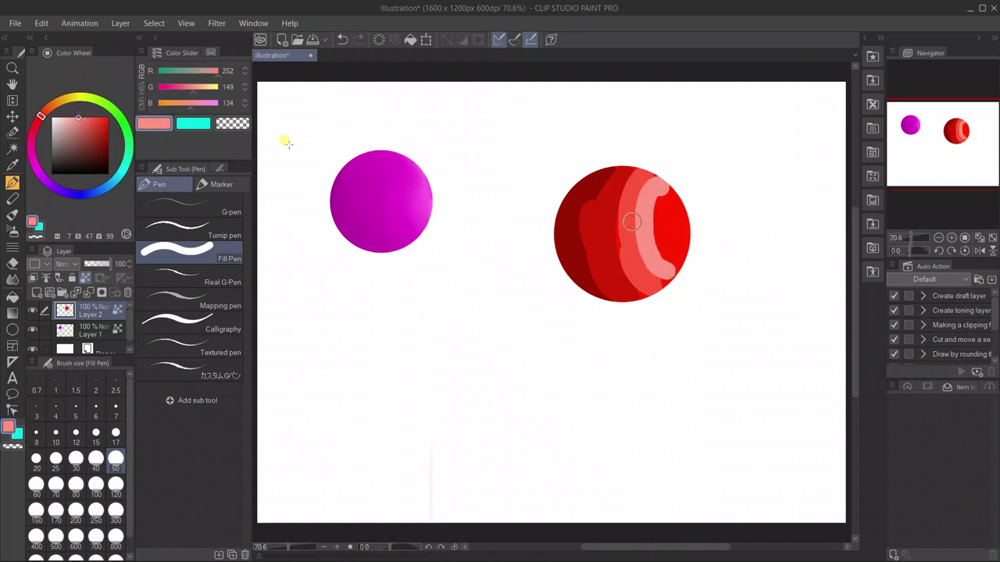
click(63, 117)
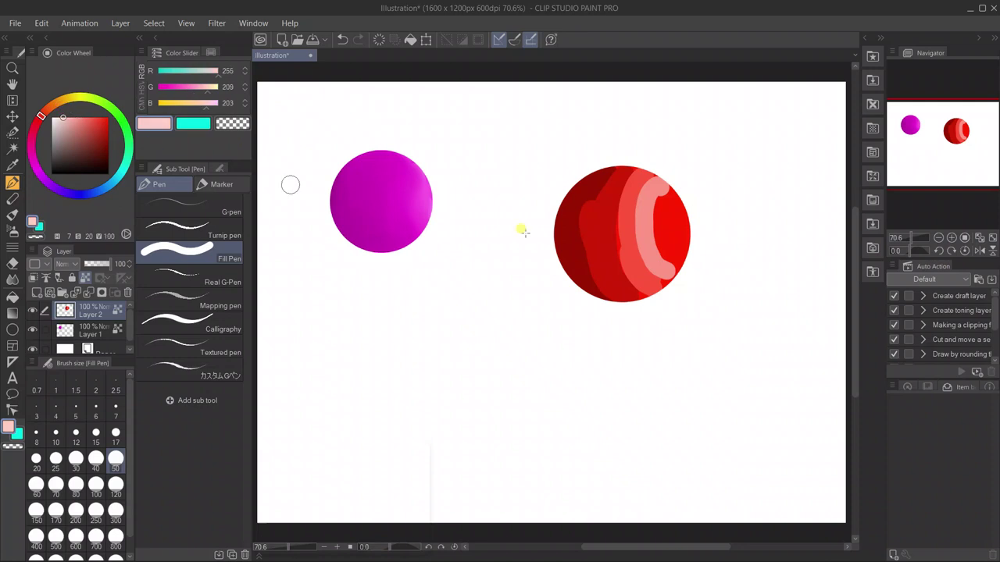
mouse_move(662, 198)
mouse_down()
mouse_move(675, 254)
mouse_move(671, 205)
mouse_up()
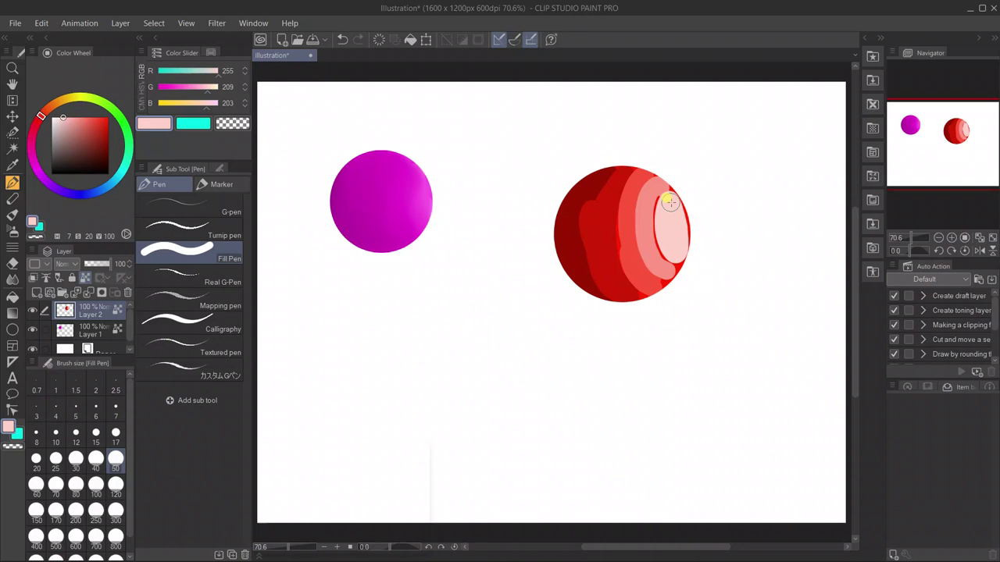
- Smooth the dark, medium and light red bands into each other with the Blur tool at brush size 70
key(j)
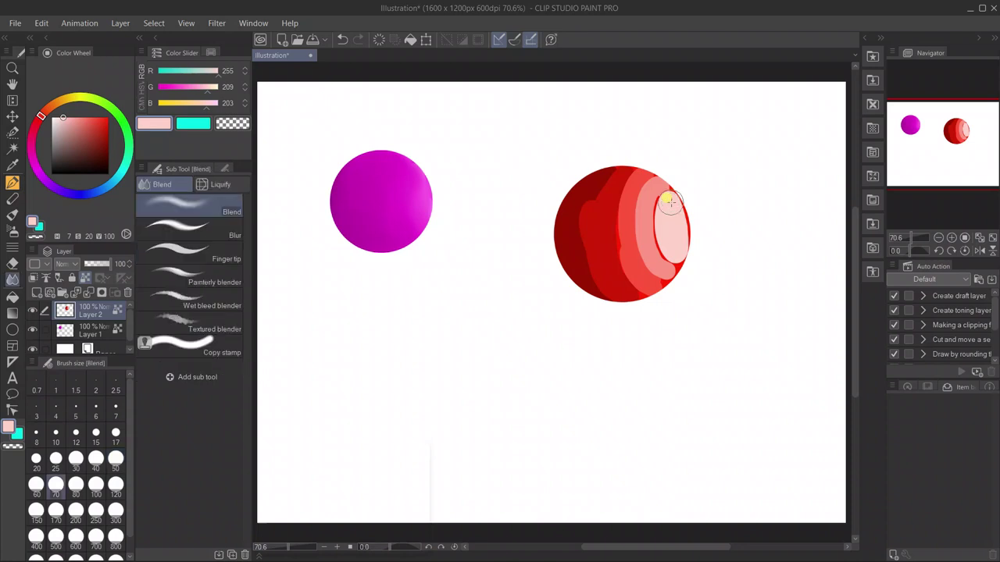
click(195, 228)
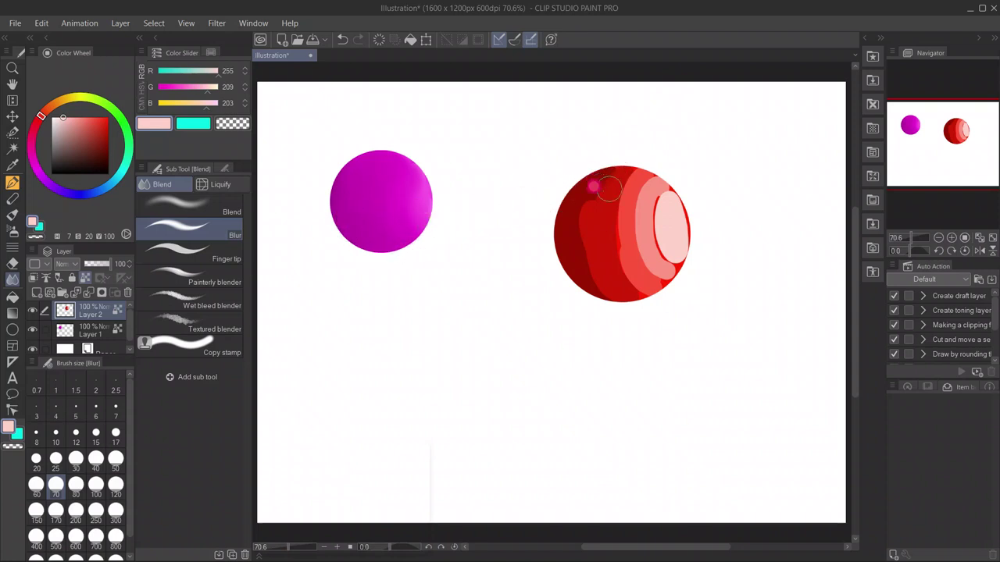
mouse_move(565, 214)
mouse_down()
mouse_move(581, 241)
mouse_move(569, 249)
mouse_move(596, 270)
mouse_move(591, 281)
mouse_move(610, 288)
mouse_move(570, 250)
mouse_move(595, 251)
mouse_move(573, 231)
mouse_move(592, 231)
mouse_move(572, 213)
mouse_move(586, 215)
mouse_move(582, 189)
mouse_move(600, 190)
mouse_move(605, 178)
mouse_move(605, 189)
mouse_move(583, 193)
mouse_move(594, 203)
mouse_move(570, 245)
mouse_move(609, 281)
mouse_move(594, 279)
mouse_move(616, 281)
mouse_move(568, 232)
mouse_move(582, 229)
mouse_move(602, 174)
mouse_up()
mouse_move(587, 180)
mouse_down()
mouse_move(602, 165)
mouse_move(567, 232)
mouse_move(573, 261)
mouse_up()
click(602, 249)
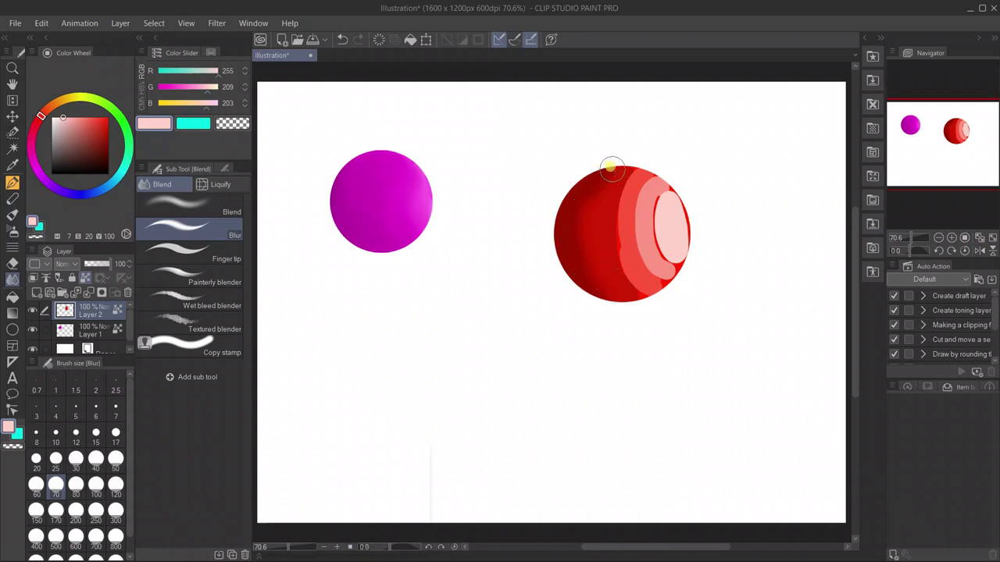
mouse_move(599, 199)
mouse_down()
mouse_move(607, 271)
mouse_move(596, 271)
mouse_move(625, 293)
mouse_move(600, 284)
mouse_move(569, 241)
mouse_move(593, 247)
mouse_move(578, 228)
mouse_move(590, 229)
mouse_move(588, 202)
mouse_move(609, 175)
mouse_move(587, 185)
mouse_move(610, 193)
mouse_move(581, 192)
mouse_move(595, 270)
mouse_up()
mouse_move(575, 235)
mouse_down()
mouse_move(585, 269)
mouse_move(621, 283)
mouse_move(594, 273)
mouse_move(587, 248)
mouse_move(611, 182)
mouse_move(601, 177)
mouse_move(579, 221)
mouse_move(567, 206)
mouse_move(565, 214)
mouse_move(592, 257)
mouse_move(576, 259)
mouse_move(623, 289)
mouse_move(594, 270)
mouse_move(579, 228)
mouse_move(586, 236)
mouse_move(596, 223)
mouse_move(613, 177)
mouse_move(593, 204)
mouse_move(592, 243)
mouse_move(559, 232)
mouse_move(588, 232)
mouse_move(594, 189)
mouse_move(617, 187)
mouse_move(594, 189)
mouse_move(585, 215)
mouse_move(590, 262)
mouse_move(622, 171)
mouse_move(640, 178)
mouse_move(631, 174)
mouse_move(639, 178)
mouse_move(617, 199)
mouse_move(629, 204)
mouse_move(621, 197)
mouse_move(624, 266)
mouse_move(641, 288)
mouse_move(622, 263)
mouse_move(623, 175)
mouse_up()
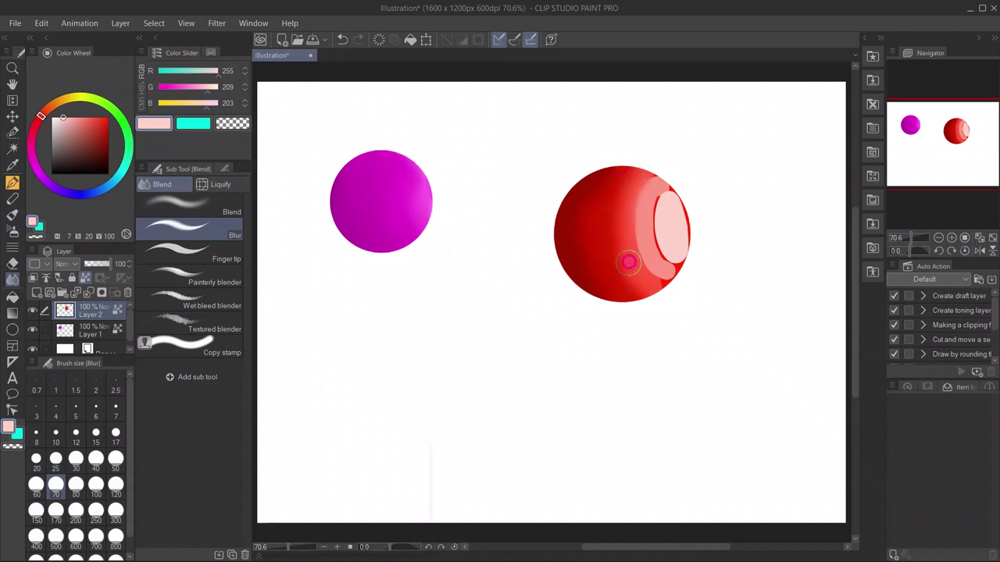
- Blur the light red area into the curved pink band around the pale highlight, from top to bottom
mouse_move(654, 290)
mouse_down()
mouse_move(607, 281)
mouse_move(640, 282)
mouse_up()
drag(611, 223, 615, 181)
mouse_move(625, 272)
mouse_down()
mouse_move(602, 275)
mouse_move(640, 273)
mouse_up()
mouse_move(625, 177)
mouse_down()
mouse_move(599, 258)
mouse_move(620, 277)
mouse_move(596, 271)
mouse_up()
mouse_move(602, 174)
mouse_down()
mouse_move(580, 194)
mouse_move(584, 244)
mouse_move(618, 251)
mouse_move(596, 210)
mouse_move(604, 181)
mouse_move(627, 188)
mouse_move(623, 180)
mouse_move(598, 191)
mouse_up()
mouse_move(596, 239)
mouse_down()
mouse_move(618, 276)
mouse_move(599, 281)
mouse_move(609, 270)
mouse_up()
mouse_move(617, 175)
mouse_down()
mouse_move(627, 189)
mouse_move(621, 245)
mouse_up()
drag(640, 274, 636, 270)
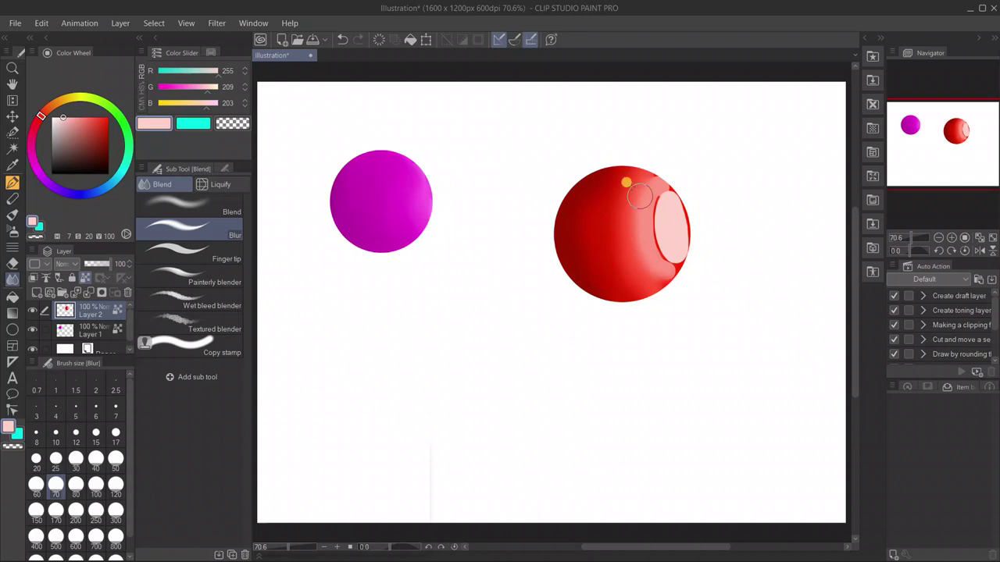
drag(650, 185, 630, 180)
mouse_move(616, 228)
mouse_down()
mouse_move(637, 250)
mouse_move(626, 254)
mouse_move(663, 274)
mouse_move(631, 249)
mouse_move(628, 218)
mouse_up()
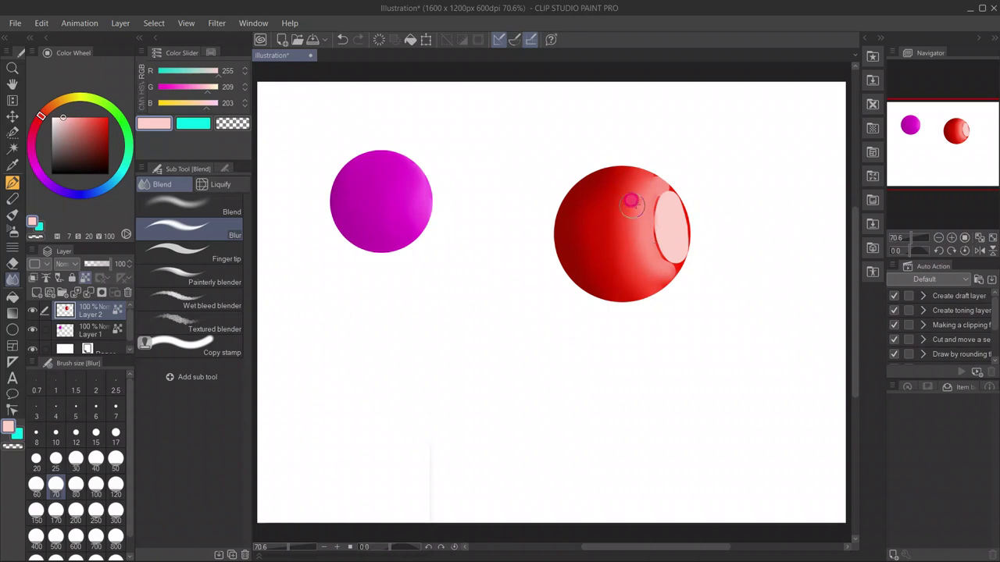
mouse_move(643, 184)
mouse_down()
mouse_move(663, 185)
mouse_move(627, 203)
mouse_up()
mouse_move(598, 172)
mouse_down()
mouse_move(625, 208)
mouse_move(569, 216)
mouse_move(604, 218)
mouse_move(614, 232)
mouse_move(636, 234)
mouse_move(636, 250)
mouse_move(586, 257)
mouse_move(656, 263)
mouse_move(569, 228)
mouse_move(554, 241)
mouse_move(617, 266)
mouse_move(658, 260)
mouse_up()
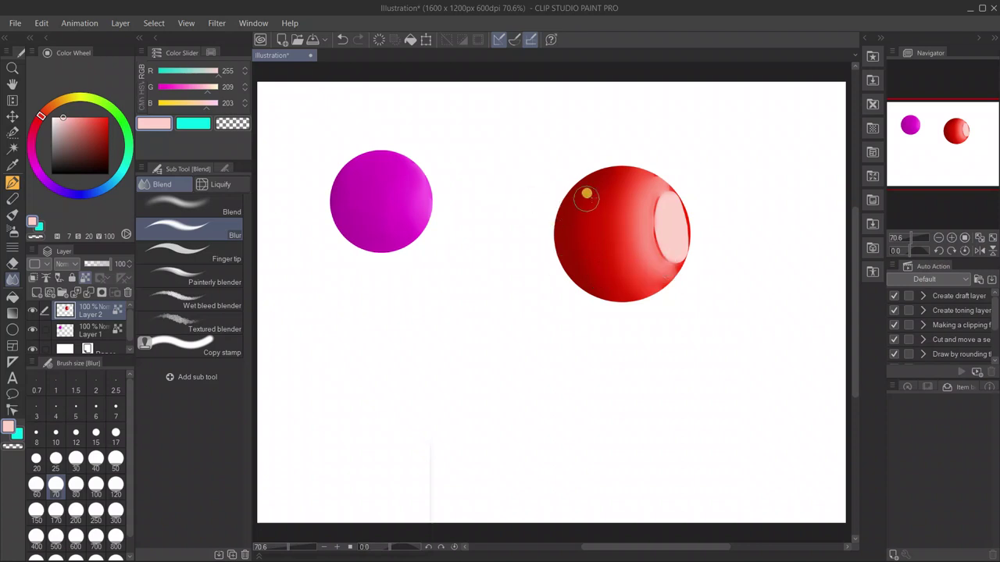
- Soften the edges of the pale pink highlight by blurring it into the surrounding red tones
mouse_move(596, 250)
mouse_down()
mouse_move(619, 238)
mouse_move(609, 269)
mouse_move(635, 279)
mouse_up()
mouse_move(626, 281)
mouse_down()
mouse_move(660, 272)
mouse_move(647, 178)
mouse_move(645, 198)
mouse_up()
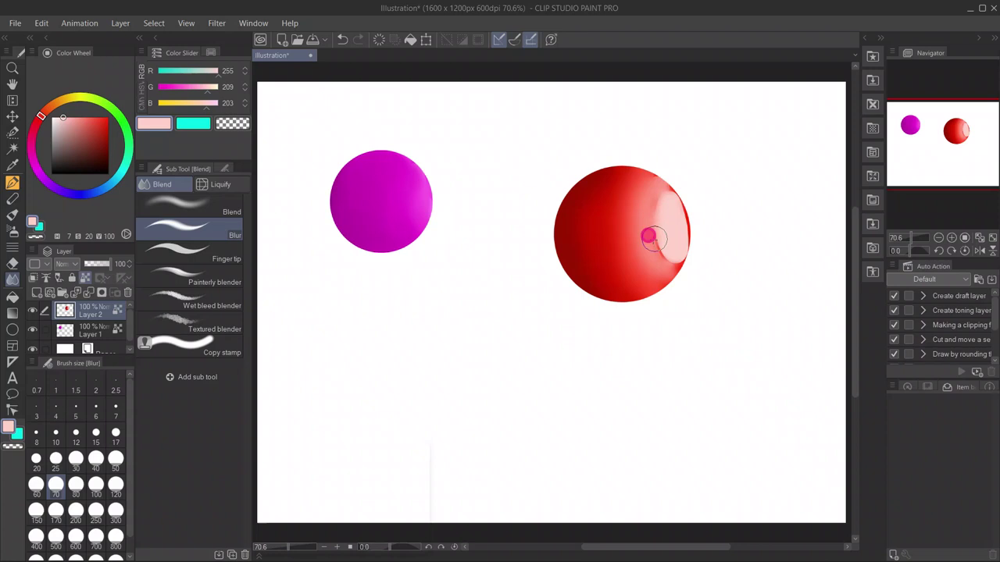
drag(676, 260, 669, 231)
mouse_move(659, 194)
mouse_down()
mouse_move(661, 220)
mouse_move(658, 250)
mouse_move(681, 253)
mouse_move(670, 250)
mouse_move(692, 227)
mouse_move(672, 217)
mouse_move(669, 188)
mouse_move(673, 203)
mouse_move(648, 174)
mouse_move(668, 214)
mouse_move(650, 223)
mouse_move(665, 240)
mouse_move(661, 260)
mouse_move(676, 250)
mouse_move(661, 243)
mouse_move(653, 267)
mouse_move(601, 228)
mouse_move(588, 170)
mouse_move(596, 169)
mouse_move(585, 181)
mouse_move(581, 174)
mouse_move(637, 187)
mouse_move(619, 176)
mouse_move(639, 191)
mouse_move(631, 177)
mouse_move(653, 202)
mouse_move(636, 175)
mouse_move(661, 206)
mouse_move(615, 170)
mouse_move(606, 174)
mouse_move(649, 198)
mouse_move(634, 183)
mouse_move(618, 211)
mouse_move(608, 207)
mouse_move(605, 196)
mouse_move(638, 214)
mouse_move(639, 190)
mouse_up()
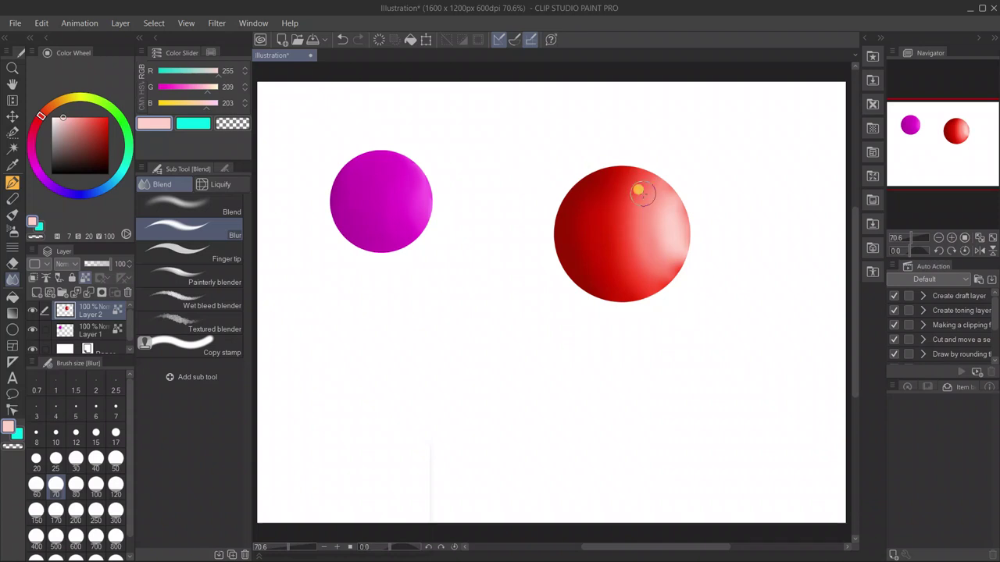
- Even out the remaining tone transitions across the whole red sphere with more Blur strokes
mouse_move(647, 220)
mouse_down()
mouse_move(622, 211)
mouse_move(627, 223)
mouse_move(644, 229)
mouse_move(594, 216)
mouse_move(613, 223)
mouse_move(600, 223)
mouse_move(628, 248)
mouse_move(588, 235)
mouse_move(638, 259)
mouse_move(598, 261)
mouse_up()
click(628, 298)
mouse_move(634, 258)
mouse_down()
mouse_move(666, 249)
mouse_move(624, 224)
mouse_move(634, 196)
mouse_up()
mouse_move(551, 212)
mouse_down()
mouse_move(571, 244)
mouse_move(625, 257)
mouse_move(620, 285)
mouse_move(583, 244)
mouse_move(624, 253)
mouse_move(581, 220)
mouse_move(614, 225)
mouse_move(590, 201)
mouse_move(594, 185)
mouse_move(602, 191)
mouse_move(610, 222)
mouse_move(630, 228)
mouse_move(628, 272)
mouse_move(646, 282)
mouse_move(617, 186)
mouse_move(648, 186)
mouse_move(655, 197)
mouse_move(659, 215)
mouse_move(634, 228)
mouse_move(655, 233)
mouse_move(656, 275)
mouse_move(675, 241)
mouse_move(668, 212)
mouse_move(681, 229)
mouse_move(656, 200)
mouse_move(678, 240)
mouse_move(610, 189)
mouse_move(620, 221)
mouse_move(651, 229)
mouse_move(644, 237)
mouse_move(578, 190)
mouse_move(601, 187)
mouse_move(655, 214)
mouse_move(647, 193)
mouse_move(671, 205)
mouse_move(665, 193)
mouse_move(601, 185)
mouse_move(653, 195)
mouse_move(610, 198)
mouse_move(649, 215)
mouse_move(660, 237)
mouse_move(619, 237)
mouse_move(663, 261)
mouse_move(640, 196)
mouse_move(673, 259)
mouse_move(651, 206)
mouse_move(653, 236)
mouse_move(667, 202)
mouse_move(621, 254)
mouse_move(661, 269)
mouse_move(650, 267)
mouse_move(629, 258)
mouse_move(638, 263)
mouse_move(621, 192)
mouse_move(652, 192)
mouse_move(638, 218)
mouse_move(675, 254)
mouse_move(656, 196)
mouse_move(680, 234)
mouse_move(683, 227)
mouse_move(645, 216)
mouse_move(631, 201)
mouse_move(638, 187)
mouse_move(642, 205)
mouse_move(620, 201)
mouse_move(638, 223)
mouse_move(636, 245)
mouse_move(673, 268)
mouse_move(631, 274)
mouse_move(623, 179)
mouse_move(645, 185)
mouse_move(646, 197)
mouse_move(632, 236)
mouse_move(612, 244)
mouse_move(620, 275)
mouse_move(657, 268)
mouse_up()
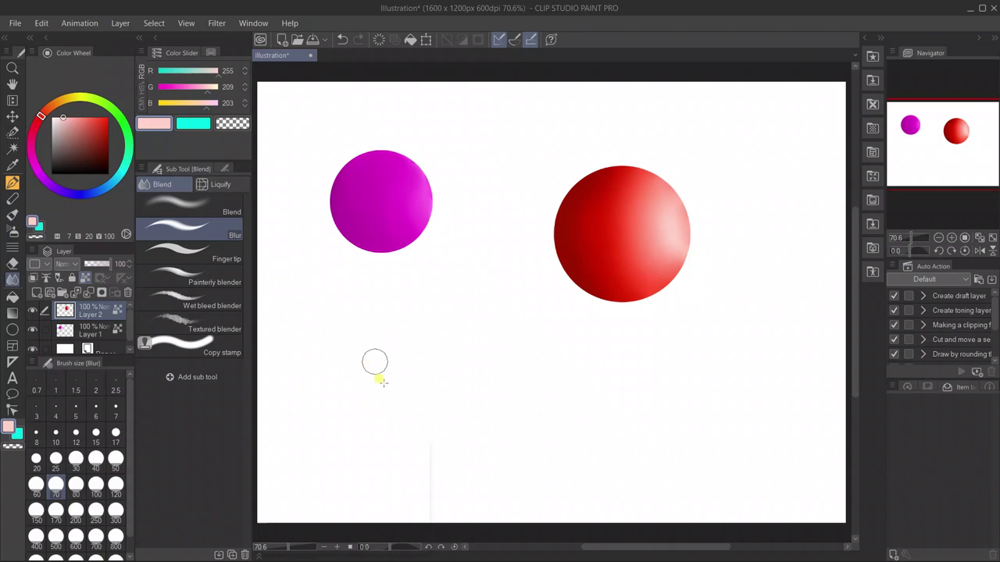
mouse_move(573, 262)
mouse_down()
mouse_move(629, 233)
mouse_move(621, 243)
mouse_move(664, 214)
mouse_move(675, 242)
mouse_move(668, 260)
mouse_move(681, 236)
mouse_move(649, 284)
mouse_up()
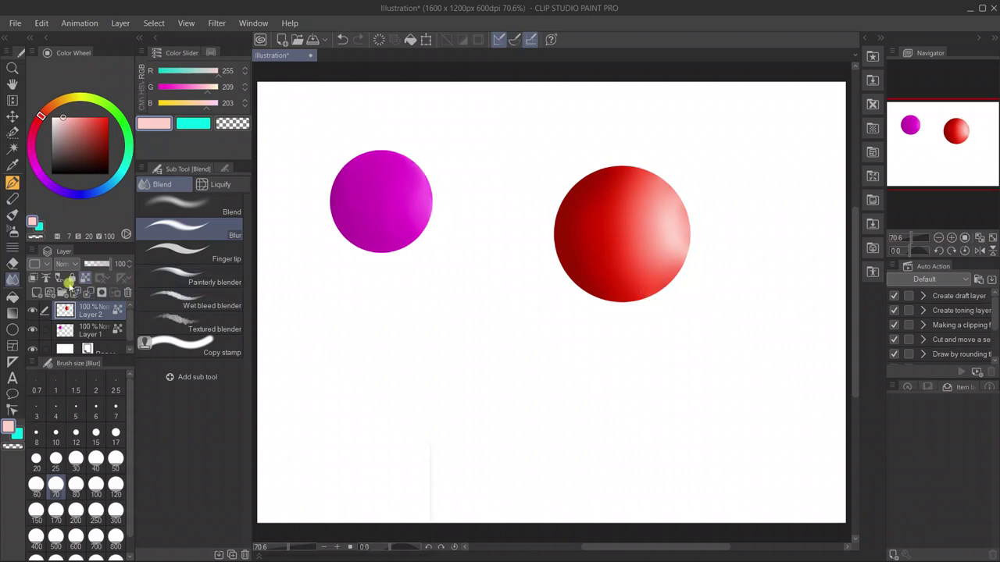
- Add a new layer and draw a circle outline below the magenta sphere with the Ellipse tool
click(35, 293)
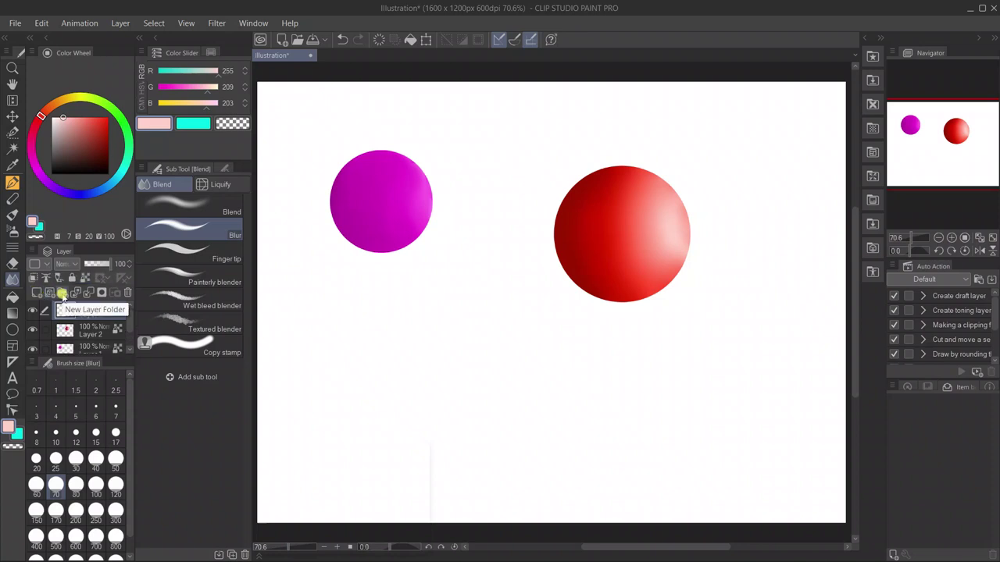
click(12, 328)
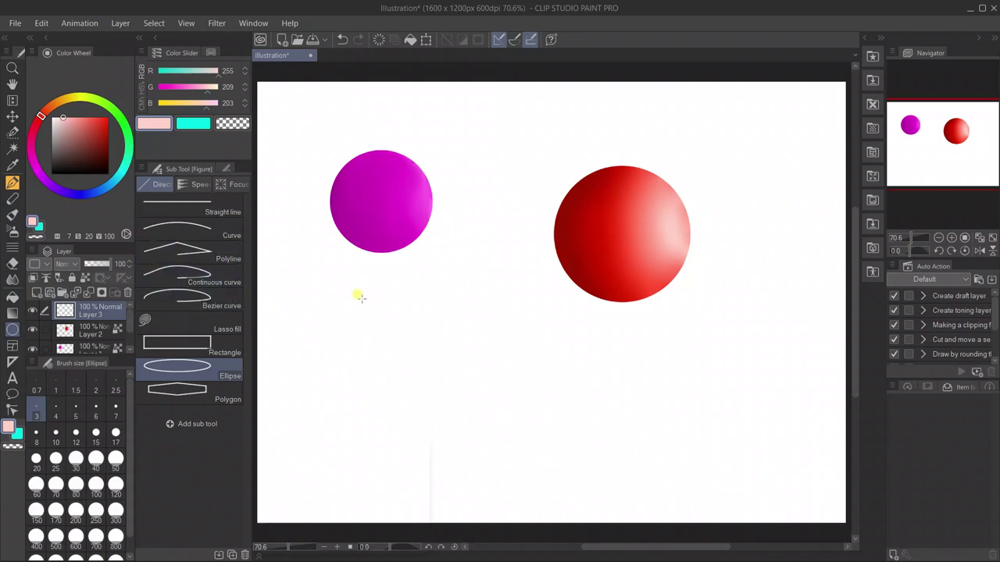
drag(359, 302, 474, 547)
- Set the colour to bright green (RGB 109, 255, 0) and fill the new circle with it
click(110, 108)
drag(63, 115, 112, 117)
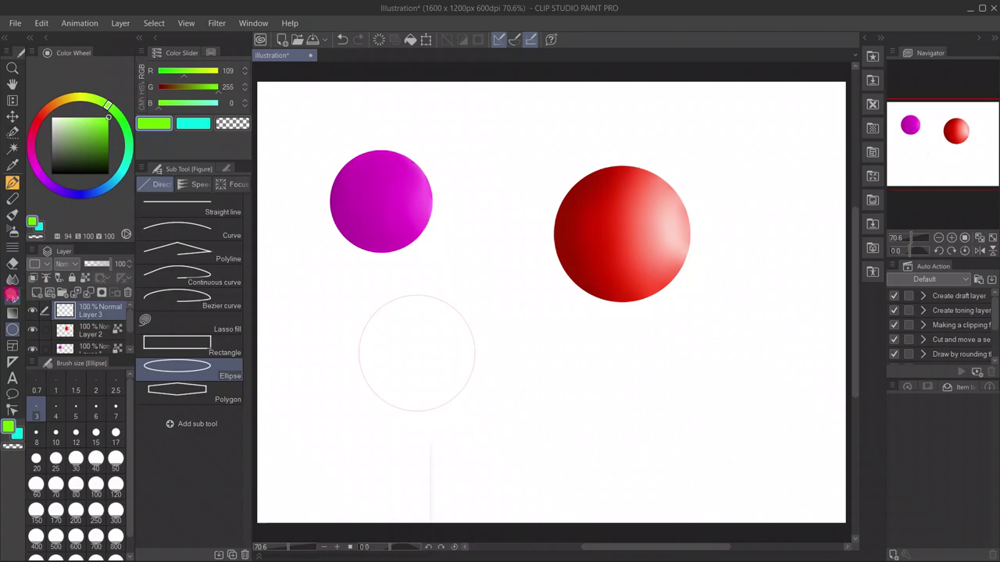
click(12, 297)
click(396, 335)
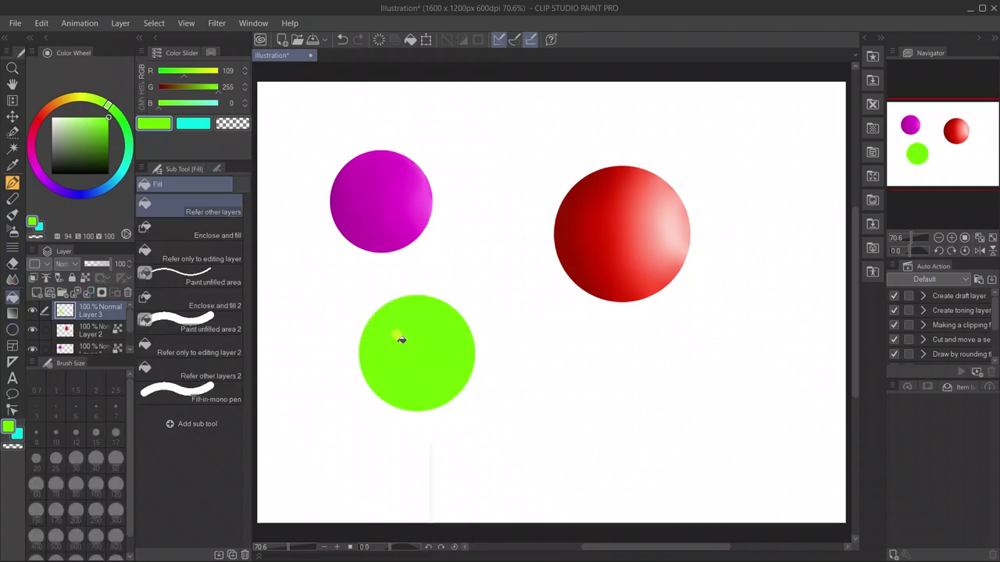
- Lock the green circle layer's transparent pixels and paint a dark green (RGB 60, 138, 1) band along its left edge with the Fill Pen
key(p)
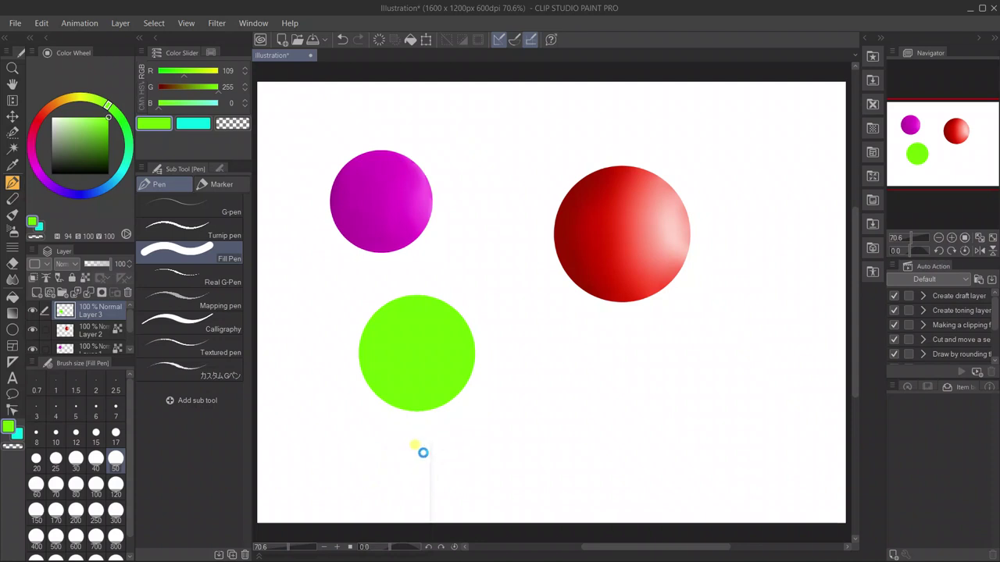
key(i)
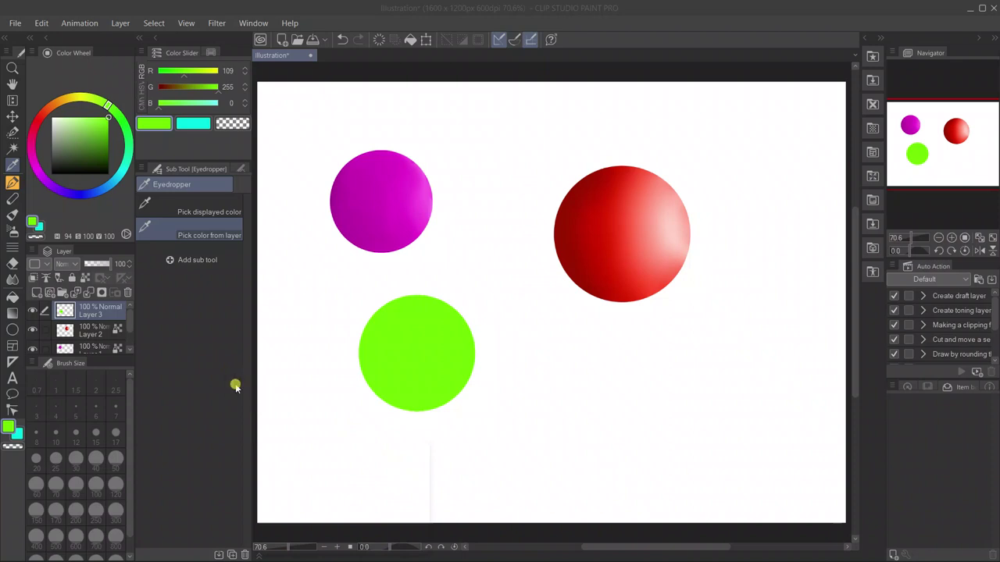
click(85, 276)
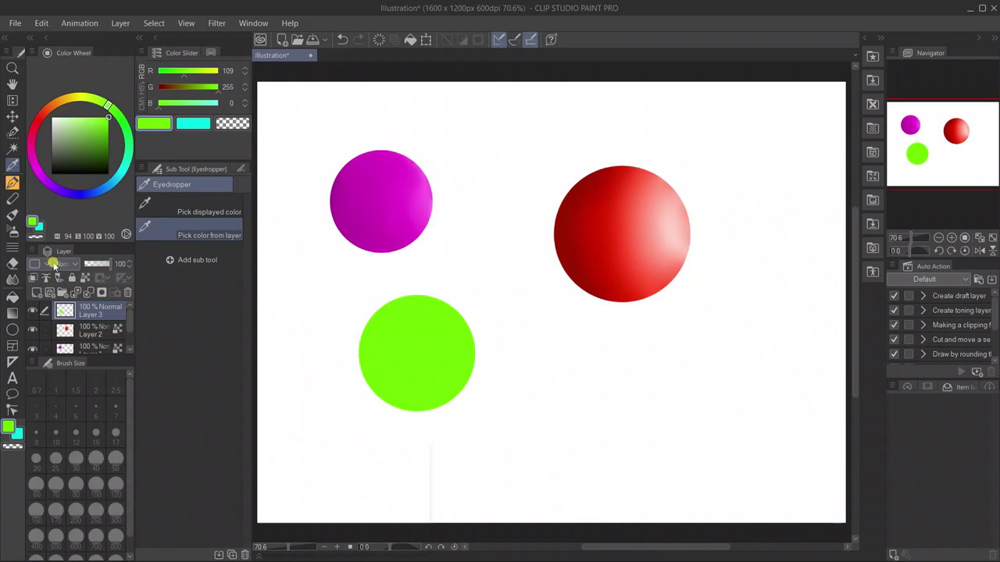
key(p)
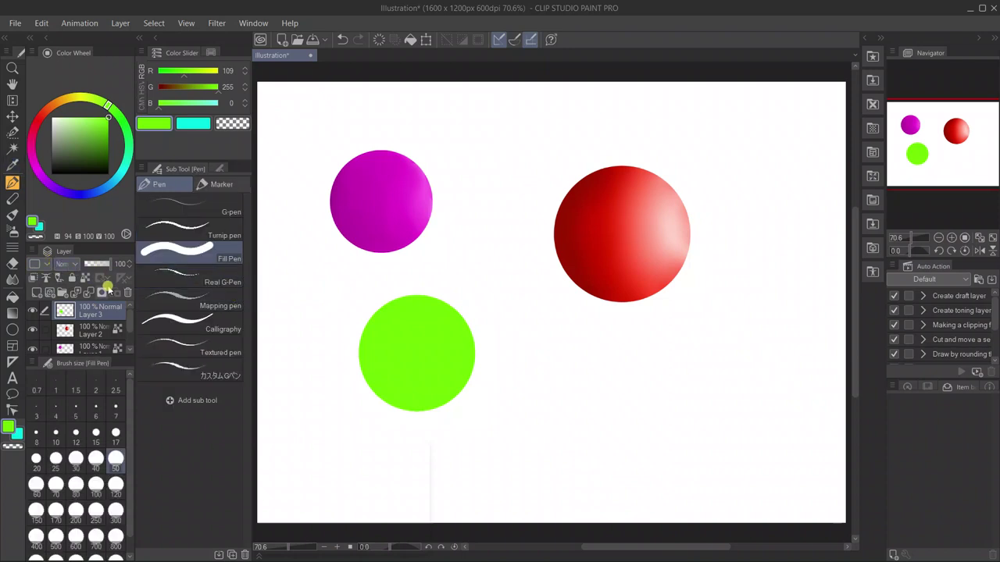
click(110, 138)
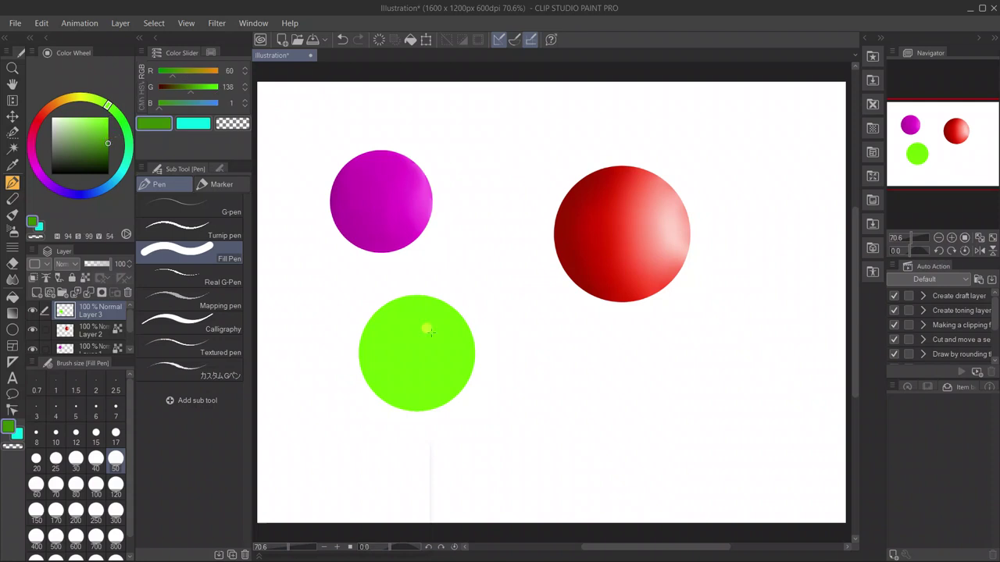
mouse_move(386, 307)
mouse_down()
mouse_move(370, 330)
mouse_move(368, 367)
mouse_move(399, 393)
mouse_move(370, 371)
mouse_move(375, 328)
mouse_move(399, 311)
mouse_up()
key(ctrl+z)
click(86, 277)
mouse_move(410, 307)
mouse_down()
mouse_move(390, 300)
mouse_move(372, 326)
mouse_up()
mouse_move(369, 373)
mouse_down()
mouse_move(399, 402)
mouse_move(376, 380)
mouse_move(371, 337)
mouse_move(392, 303)
mouse_move(412, 302)
mouse_move(380, 315)
mouse_up()
drag(400, 400, 419, 405)
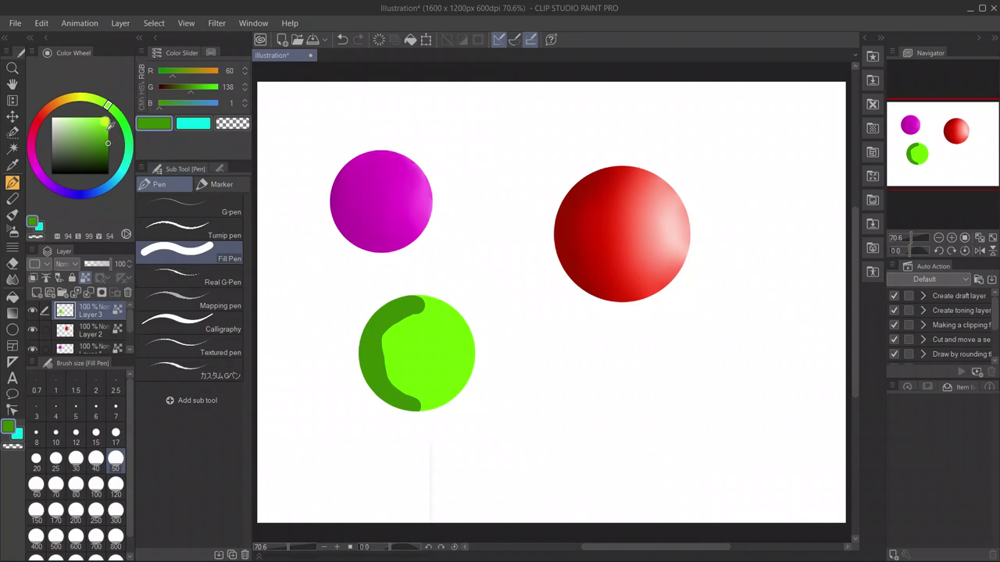
- Paint a medium green (RGB 85, 189, 7) band beside the dark one and a lighter green (RGB 134, 248, 48) band to its right
click(106, 132)
mouse_move(432, 311)
mouse_down()
mouse_move(398, 350)
mouse_move(431, 397)
mouse_move(393, 357)
mouse_move(395, 326)
mouse_move(395, 366)
mouse_move(431, 403)
mouse_move(387, 349)
mouse_move(411, 392)
mouse_move(425, 307)
mouse_move(391, 356)
mouse_up()
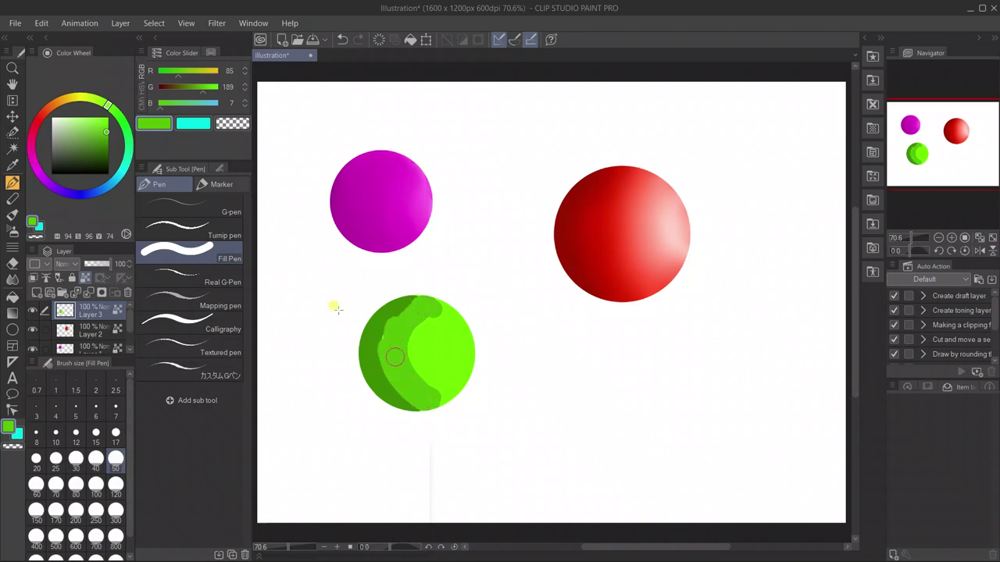
click(98, 119)
mouse_move(435, 309)
mouse_down()
mouse_move(428, 363)
mouse_move(451, 394)
mouse_up()
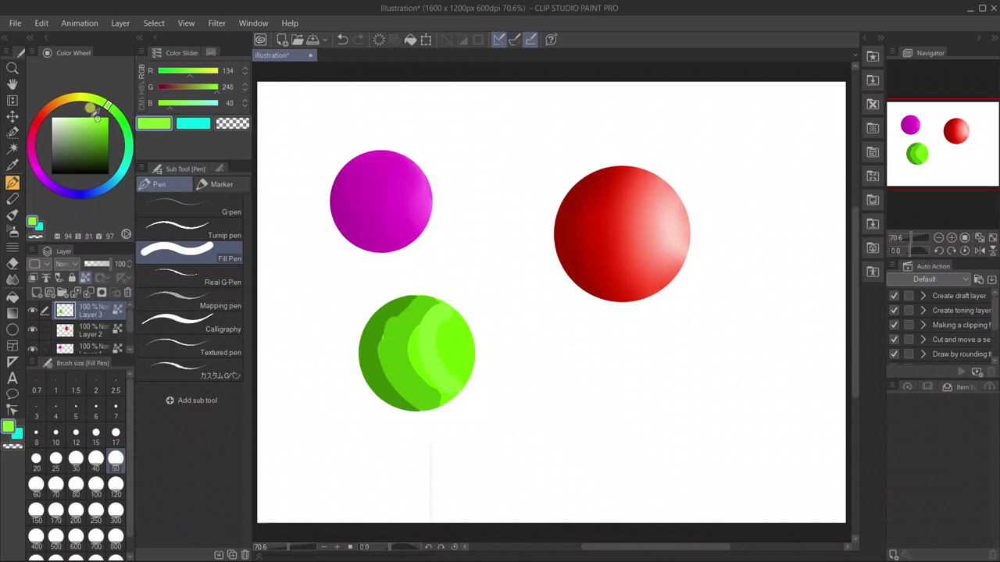
- Paint a light green (RGB 157, 252, 86) band on the green circle and a pale green (RGB 188, 255, 138) highlight near its right edge
click(89, 118)
mouse_move(442, 313)
mouse_down()
mouse_move(451, 383)
mouse_move(432, 363)
mouse_move(430, 323)
mouse_move(435, 376)
mouse_move(452, 397)
mouse_up()
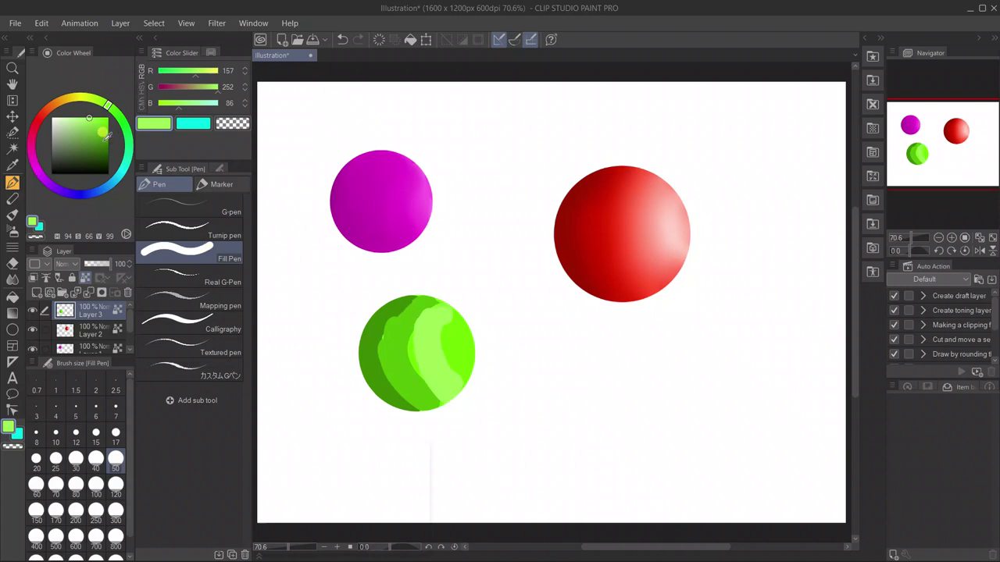
drag(89, 115, 79, 114)
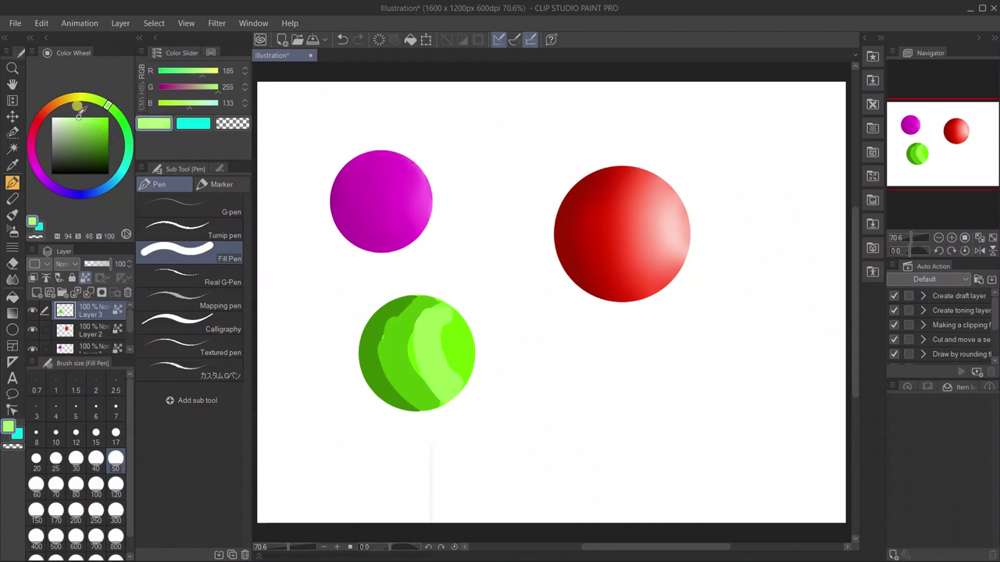
mouse_move(445, 306)
mouse_down()
mouse_move(466, 360)
mouse_move(458, 323)
mouse_up()
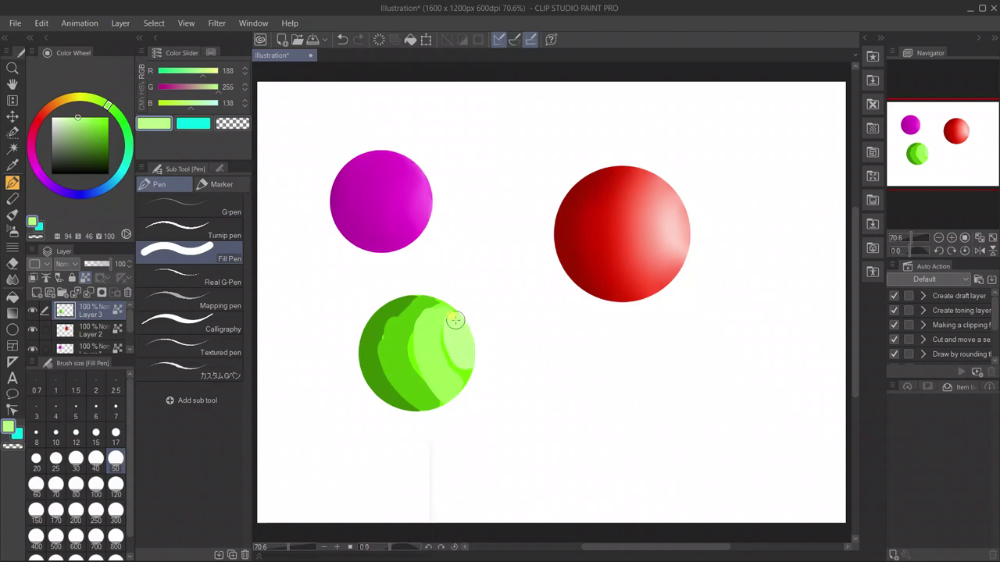
- Blend the dark and medium green bands on the left half of the green circle with the Textured blender
key(j)
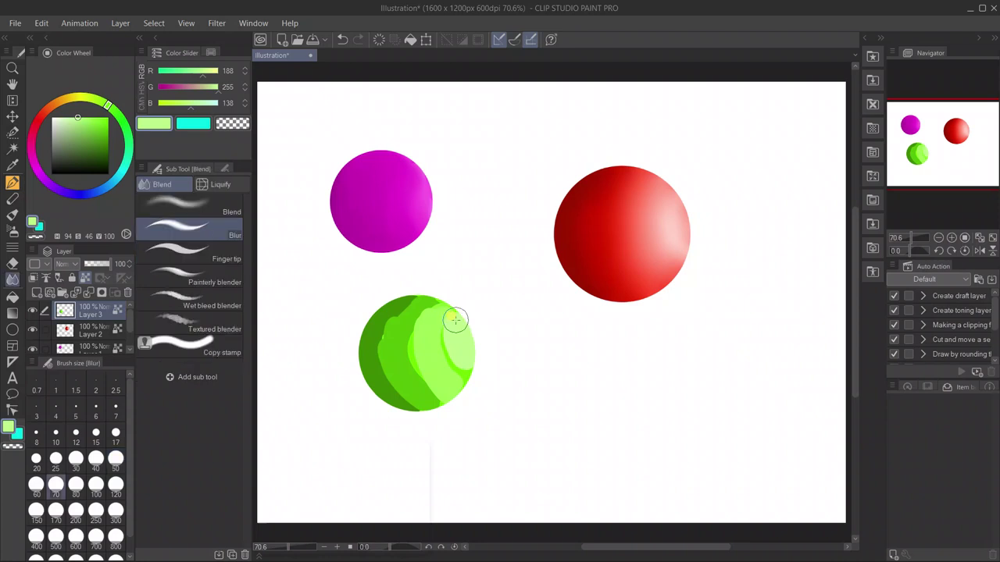
click(208, 325)
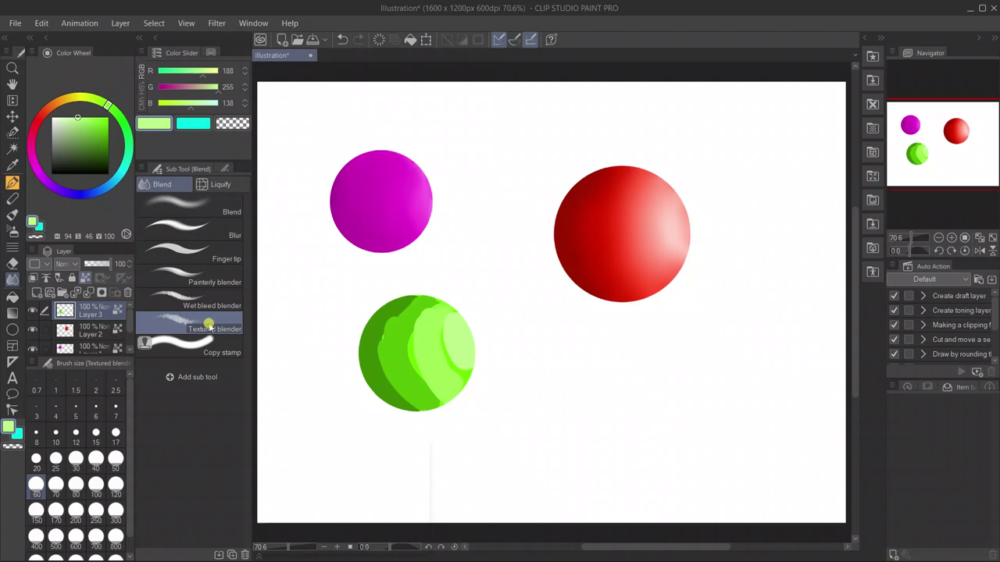
mouse_move(396, 300)
mouse_down()
mouse_move(384, 320)
mouse_move(395, 330)
mouse_move(375, 345)
mouse_move(382, 372)
mouse_move(371, 388)
mouse_move(415, 398)
mouse_move(394, 395)
mouse_move(363, 363)
mouse_move(379, 367)
mouse_move(374, 333)
mouse_move(418, 309)
mouse_move(401, 308)
mouse_move(399, 327)
mouse_move(386, 330)
mouse_move(391, 350)
mouse_move(379, 366)
mouse_move(404, 393)
mouse_up()
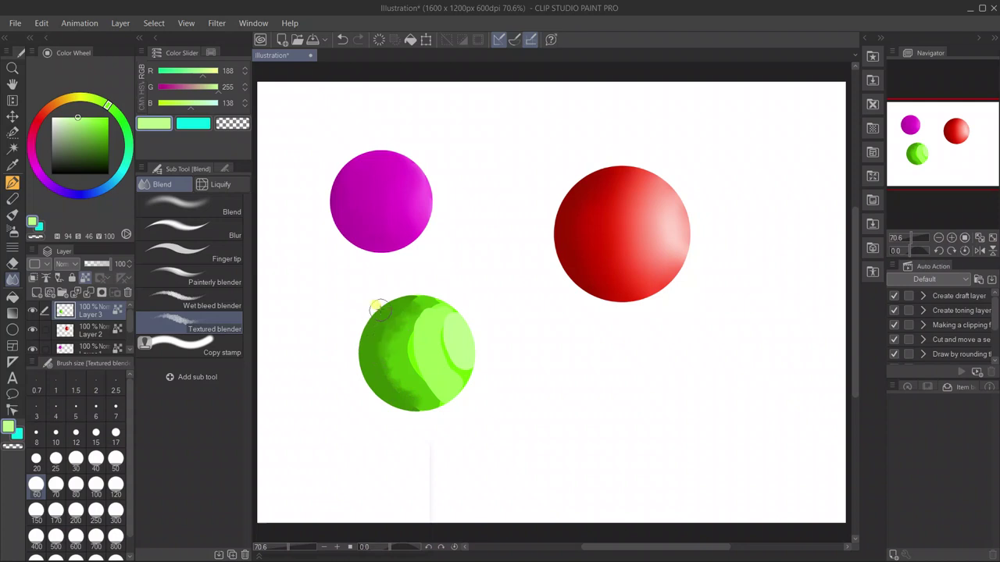
mouse_move(395, 296)
mouse_down()
mouse_move(415, 297)
mouse_move(386, 317)
mouse_move(365, 359)
mouse_up()
mouse_move(428, 303)
mouse_down()
mouse_move(399, 325)
mouse_move(403, 350)
mouse_move(391, 351)
mouse_move(404, 360)
mouse_move(393, 361)
mouse_move(398, 379)
mouse_move(418, 405)
mouse_up()
drag(393, 296, 386, 352)
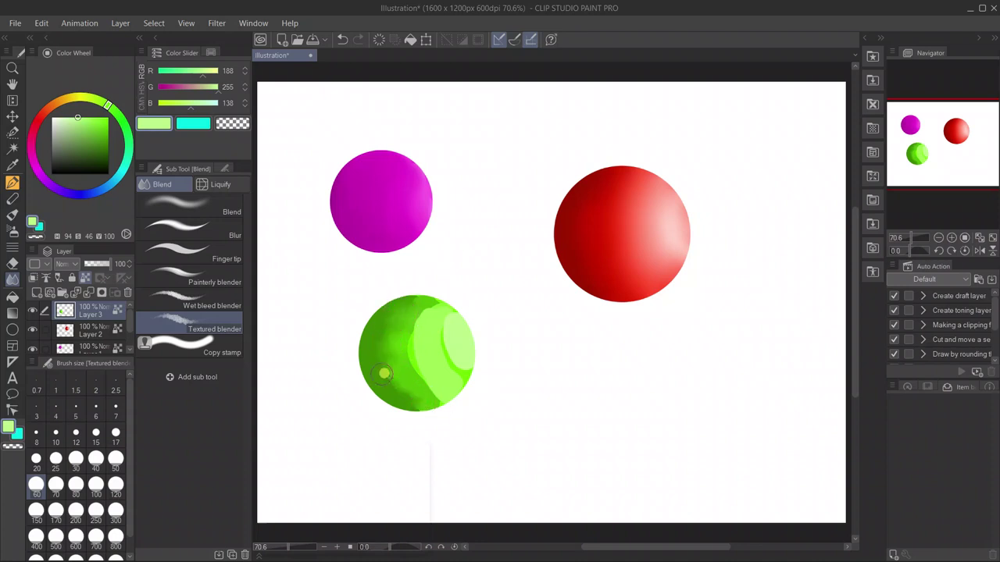
mouse_move(413, 398)
mouse_down()
mouse_move(395, 393)
mouse_move(407, 381)
mouse_move(383, 346)
mouse_up()
mouse_move(405, 311)
mouse_down()
mouse_move(382, 333)
mouse_move(385, 324)
mouse_move(402, 354)
mouse_move(387, 347)
mouse_move(385, 360)
mouse_move(403, 381)
mouse_move(379, 375)
mouse_move(428, 391)
mouse_move(368, 359)
mouse_up()
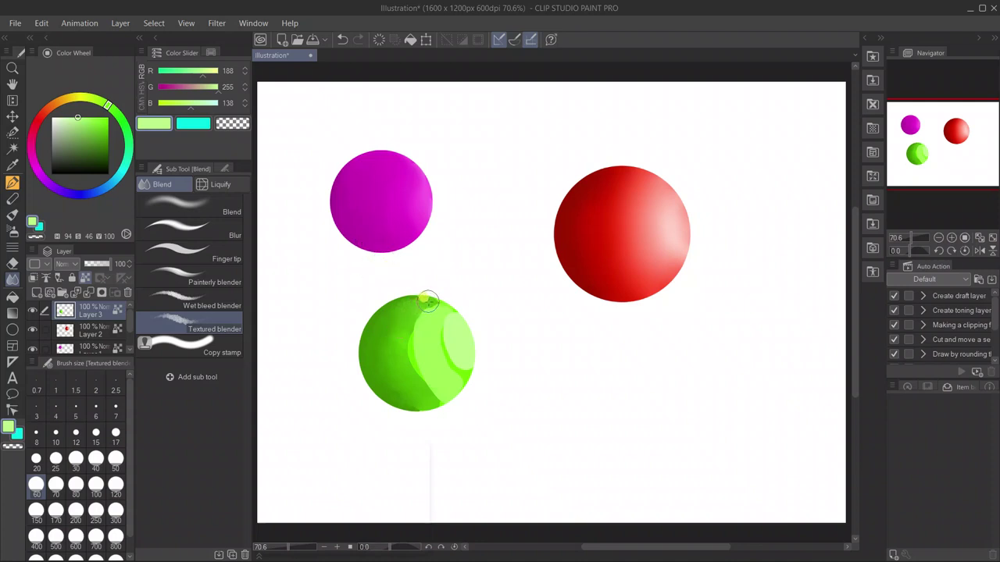
- Blend the lighter green bands and the pale highlight into the right half of the green circle
mouse_move(428, 304)
mouse_down()
mouse_move(414, 321)
mouse_move(425, 351)
mouse_move(410, 361)
mouse_move(446, 392)
mouse_move(417, 379)
mouse_move(417, 348)
mouse_move(434, 324)
mouse_move(396, 302)
mouse_move(414, 305)
mouse_move(395, 335)
mouse_move(363, 345)
mouse_move(383, 375)
mouse_move(411, 366)
mouse_move(388, 393)
mouse_move(422, 402)
mouse_move(404, 339)
mouse_move(414, 326)
mouse_move(418, 370)
mouse_move(433, 393)
mouse_move(447, 384)
mouse_move(432, 348)
mouse_move(433, 305)
mouse_move(411, 319)
mouse_move(450, 390)
mouse_move(417, 395)
mouse_move(438, 365)
mouse_move(435, 323)
mouse_move(417, 292)
mouse_move(370, 341)
mouse_move(419, 366)
mouse_move(397, 368)
mouse_move(393, 382)
mouse_move(421, 388)
mouse_move(409, 394)
mouse_move(390, 364)
mouse_move(422, 360)
mouse_move(435, 378)
mouse_move(395, 391)
mouse_move(409, 370)
mouse_move(382, 337)
mouse_move(384, 360)
mouse_move(373, 336)
mouse_move(399, 382)
mouse_move(420, 316)
mouse_move(411, 310)
mouse_move(385, 331)
mouse_move(420, 339)
mouse_move(438, 381)
mouse_up()
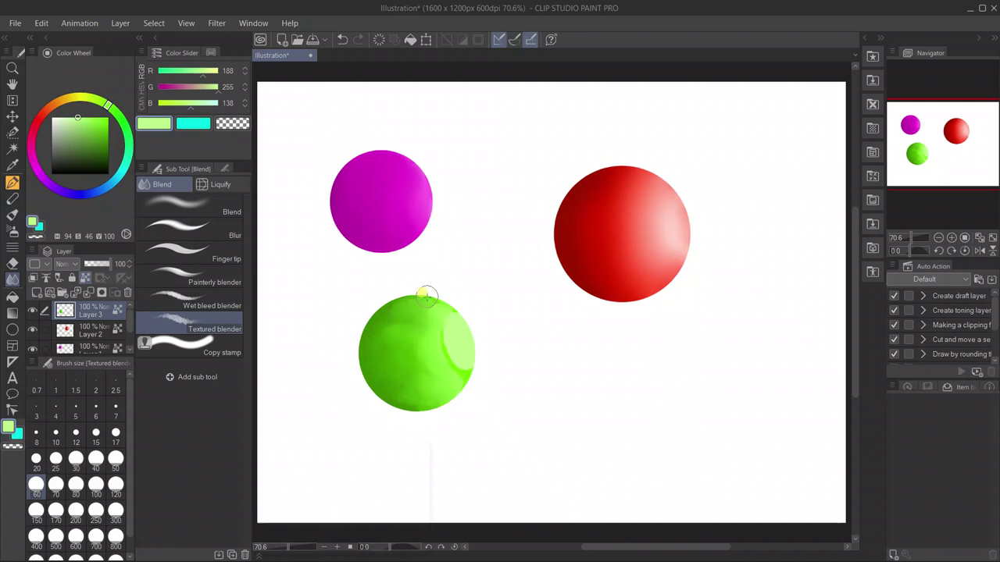
mouse_move(445, 316)
mouse_down()
mouse_move(457, 365)
mouse_move(443, 366)
mouse_move(456, 366)
mouse_move(437, 359)
mouse_move(444, 322)
mouse_move(420, 312)
mouse_move(441, 317)
mouse_move(398, 308)
mouse_move(433, 311)
mouse_move(405, 321)
mouse_move(429, 327)
mouse_move(397, 342)
mouse_move(455, 348)
mouse_move(396, 353)
mouse_move(422, 357)
mouse_move(393, 360)
mouse_move(406, 377)
mouse_move(441, 383)
mouse_move(401, 389)
mouse_move(429, 376)
mouse_up()
mouse_move(420, 330)
mouse_down()
mouse_move(451, 355)
mouse_move(440, 382)
mouse_move(457, 380)
mouse_move(438, 368)
mouse_up()
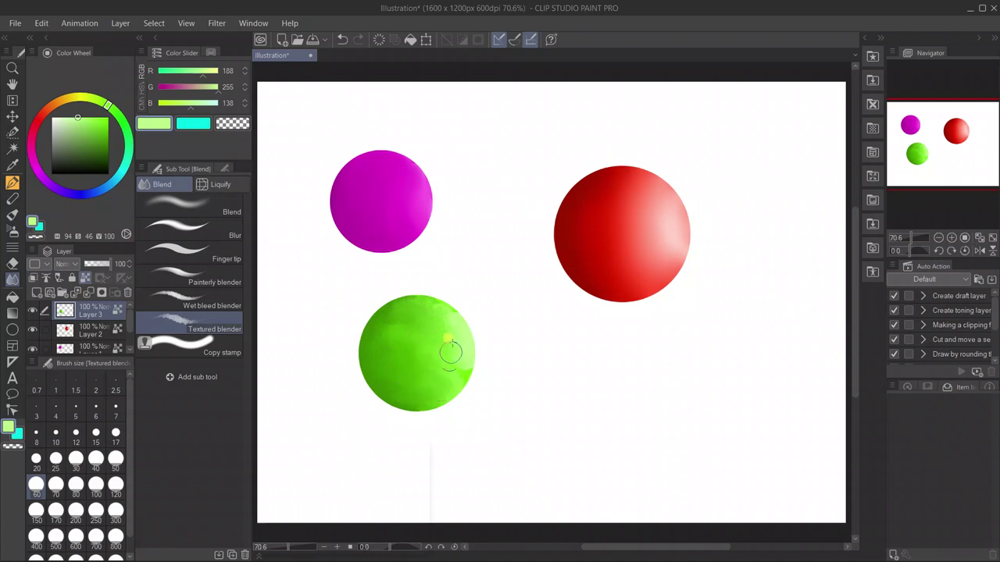
mouse_move(443, 300)
mouse_down()
mouse_move(451, 328)
mouse_move(435, 321)
mouse_move(435, 333)
mouse_move(453, 361)
mouse_move(430, 328)
mouse_up()
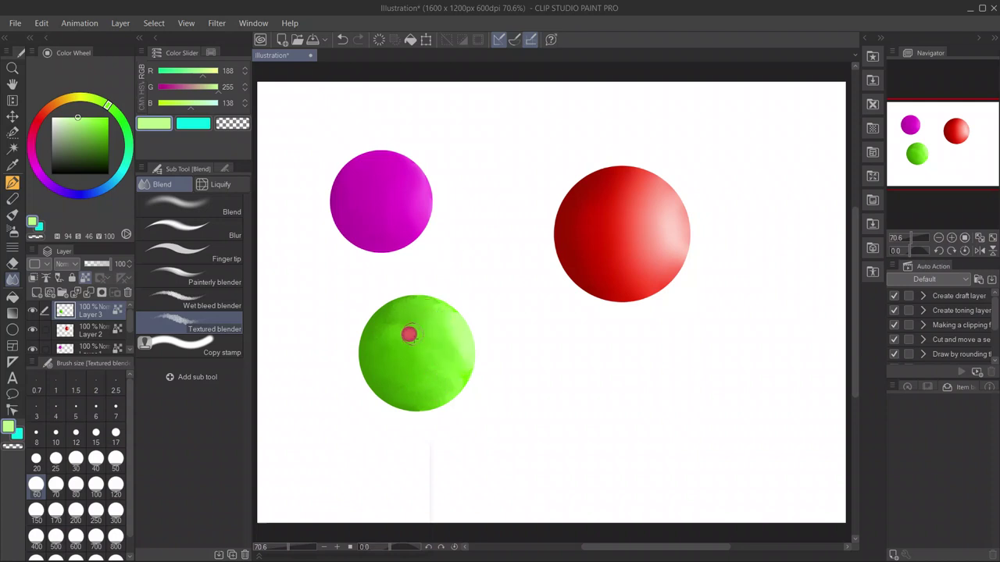
- Smooth the remaining tone transitions across the centre and left side of the green sphere with the Textured blender
mouse_move(387, 328)
mouse_down()
mouse_move(410, 334)
mouse_move(402, 360)
mouse_move(438, 376)
mouse_up()
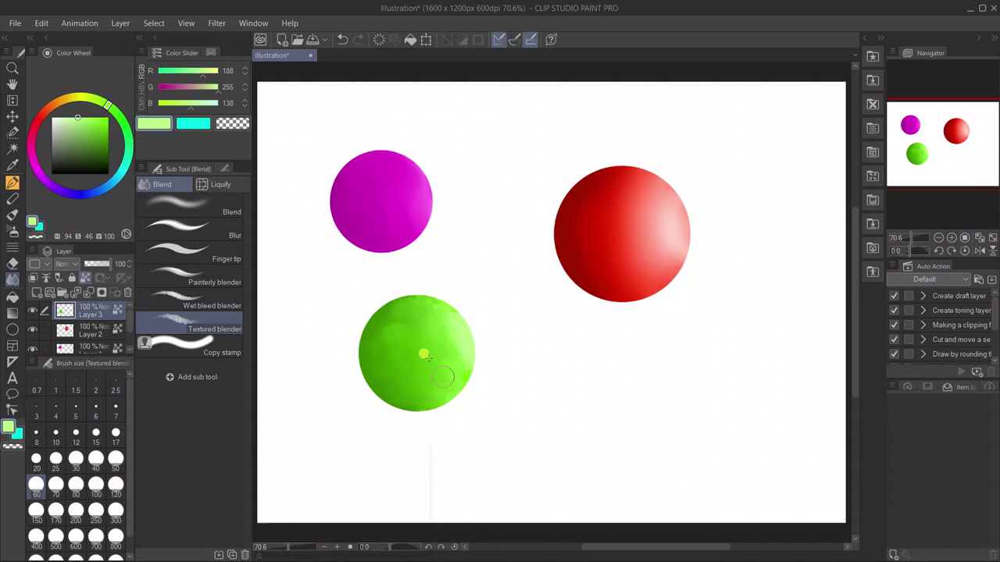
mouse_move(403, 340)
mouse_down()
mouse_move(386, 321)
mouse_move(396, 327)
mouse_move(386, 346)
mouse_move(380, 336)
mouse_up()
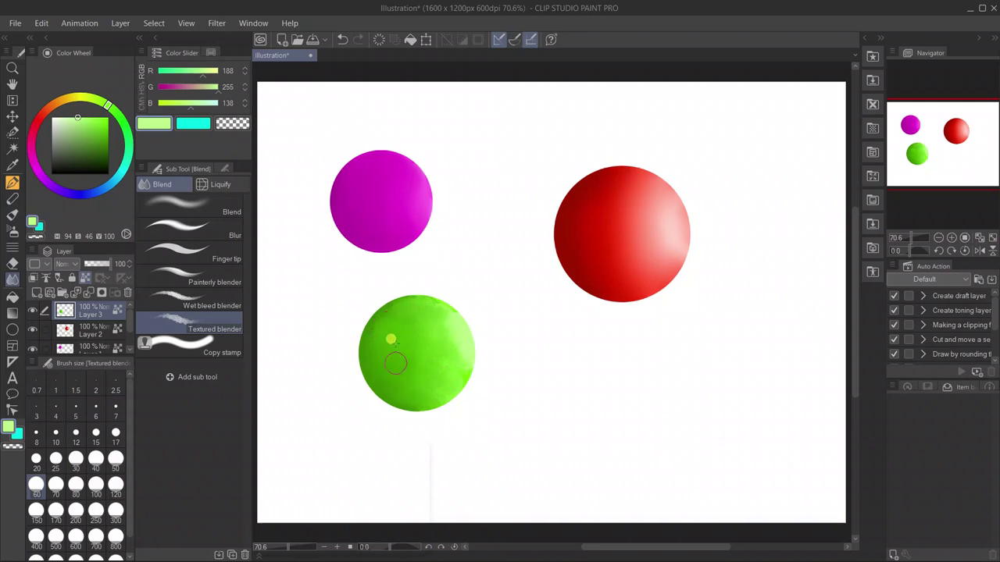
drag(380, 328, 374, 343)
drag(422, 393, 411, 348)
mouse_move(385, 316)
mouse_down()
mouse_move(388, 299)
mouse_move(420, 304)
mouse_move(370, 336)
mouse_move(362, 370)
mouse_move(381, 386)
mouse_up()
mouse_move(454, 560)
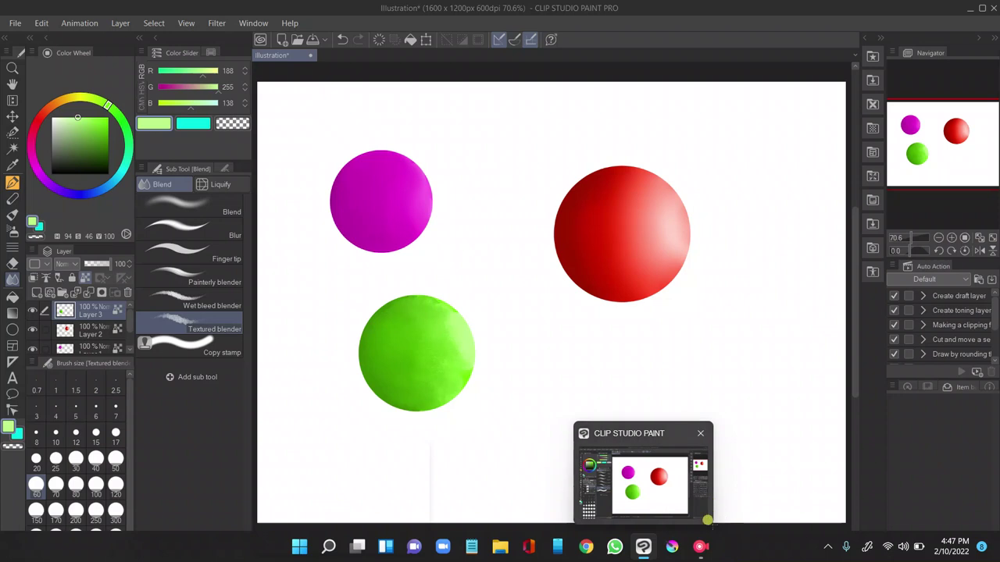
click(699, 545)
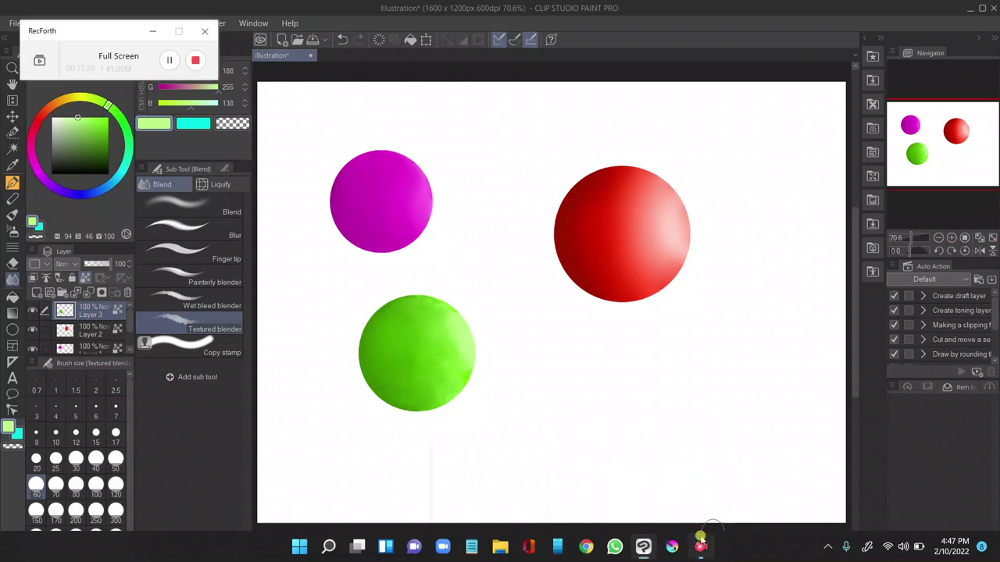